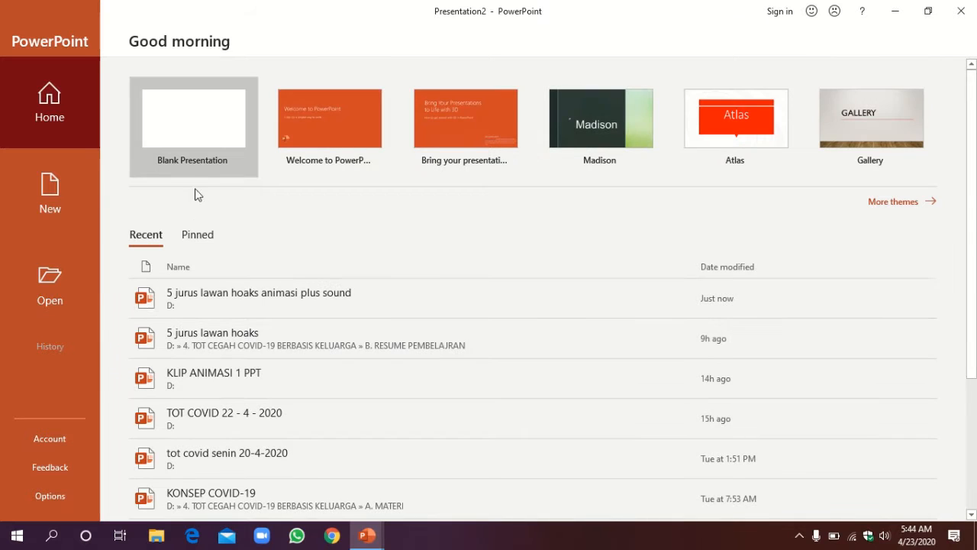
- Open the presentation "5 jurus lawan hoaks animasi plus sound" and show slide 3's animation list with the title's animation selected
left_click(215, 296)
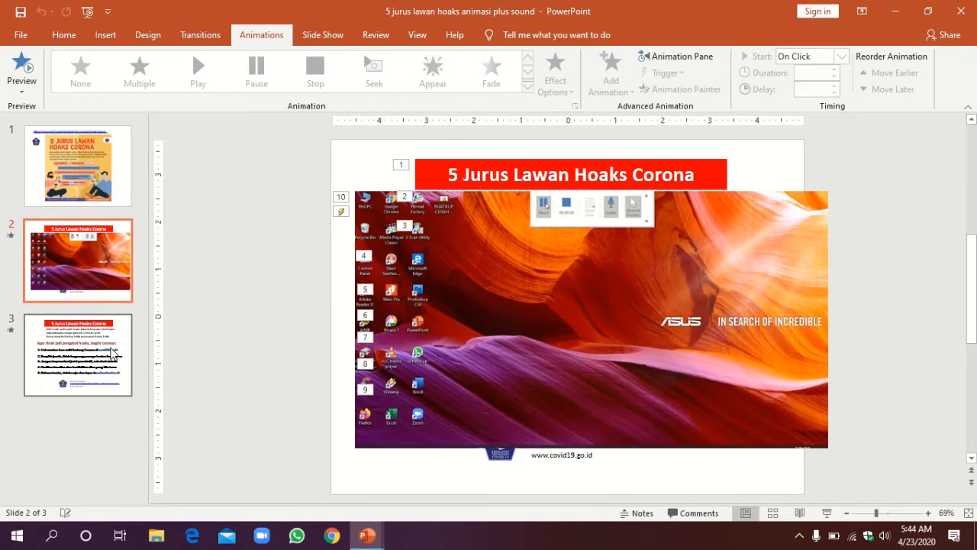
left_click(112, 353)
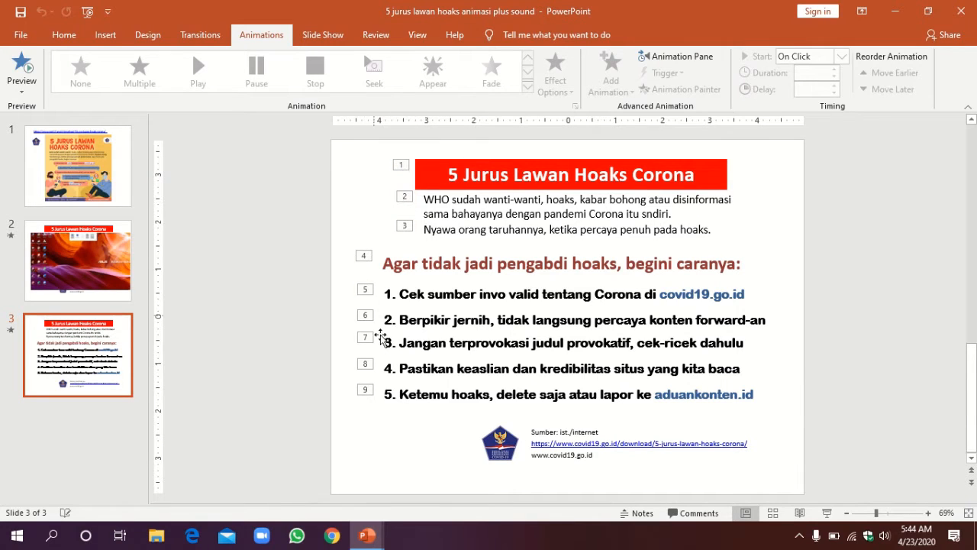
left_click(444, 172)
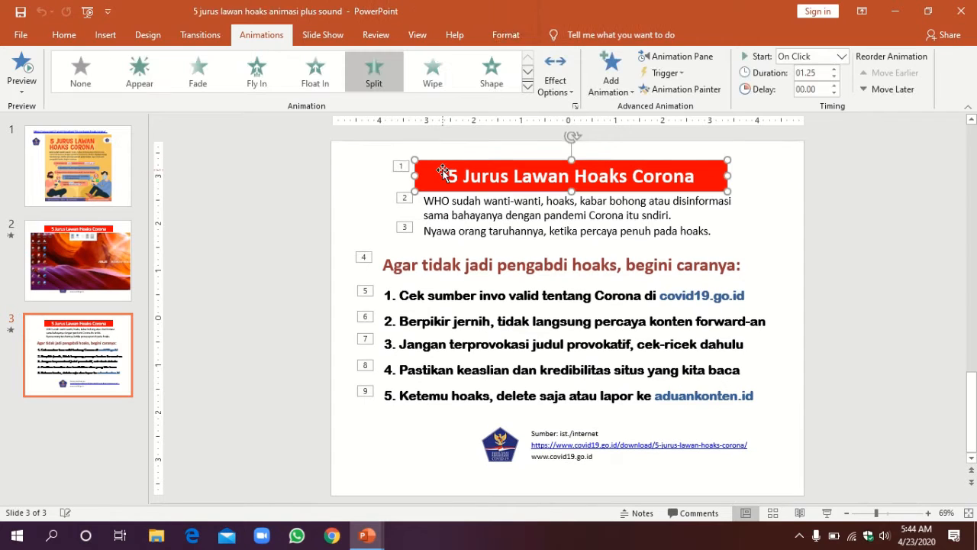
left_click(401, 168)
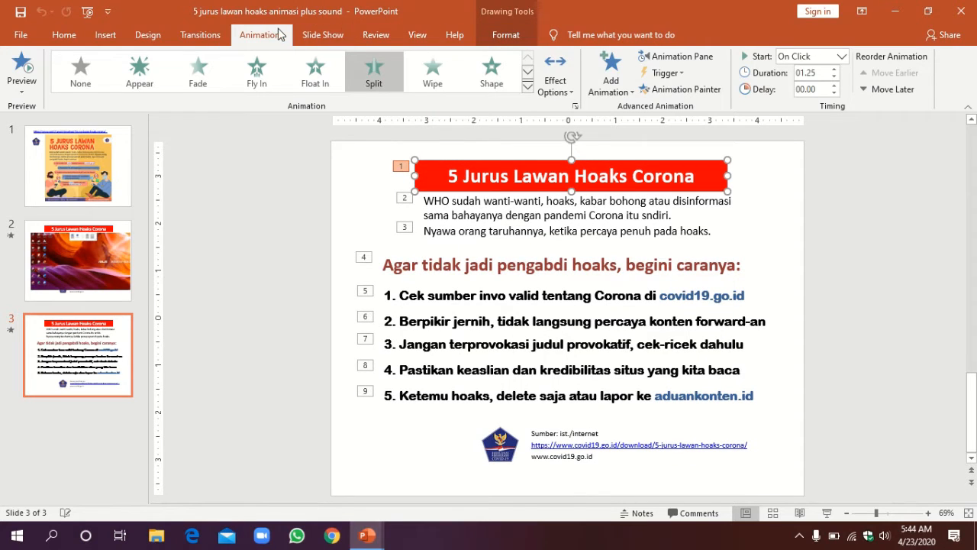
left_click(682, 58)
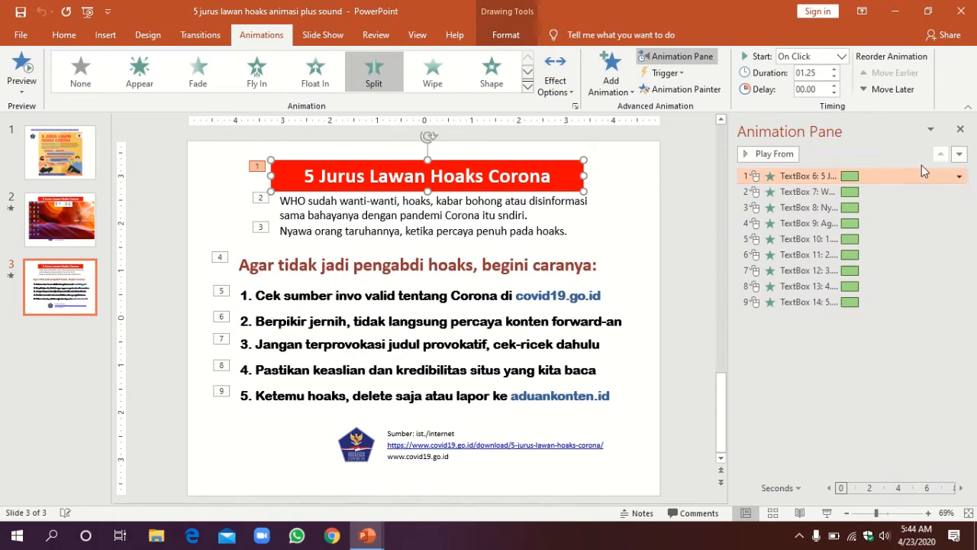
- Add the Applause sound to the Split animation of the title "5 Jurus Lawan Hoaks Corona"
left_click(960, 176)
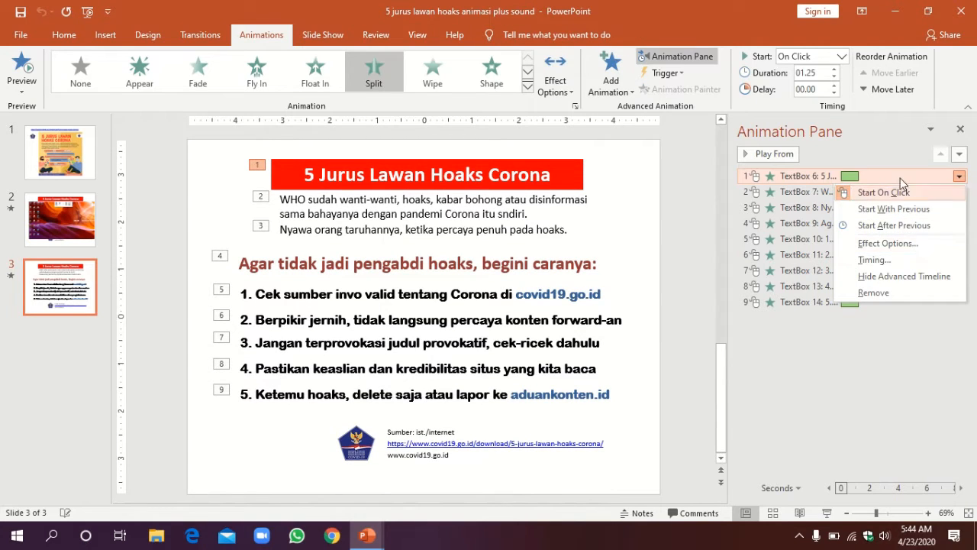
left_click(879, 245)
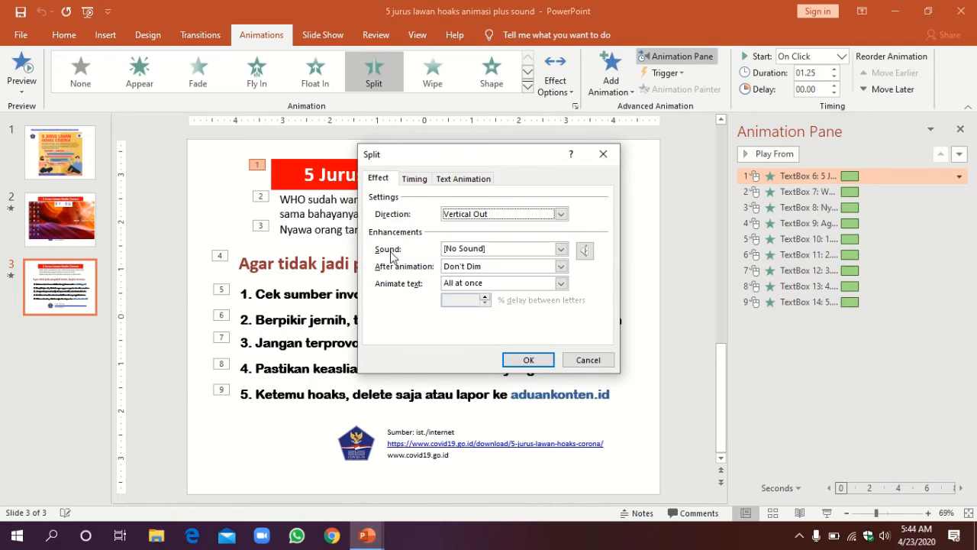
left_click(564, 251)
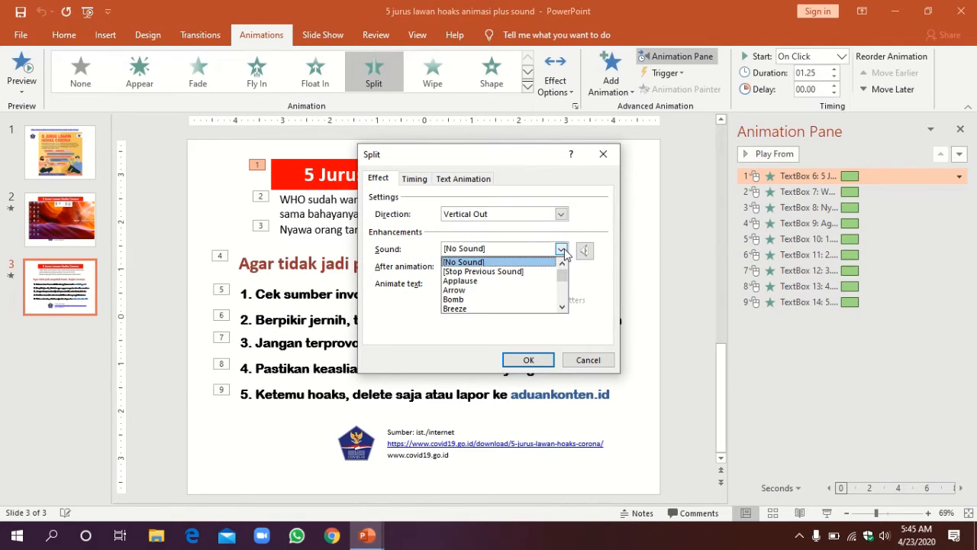
left_click(504, 281)
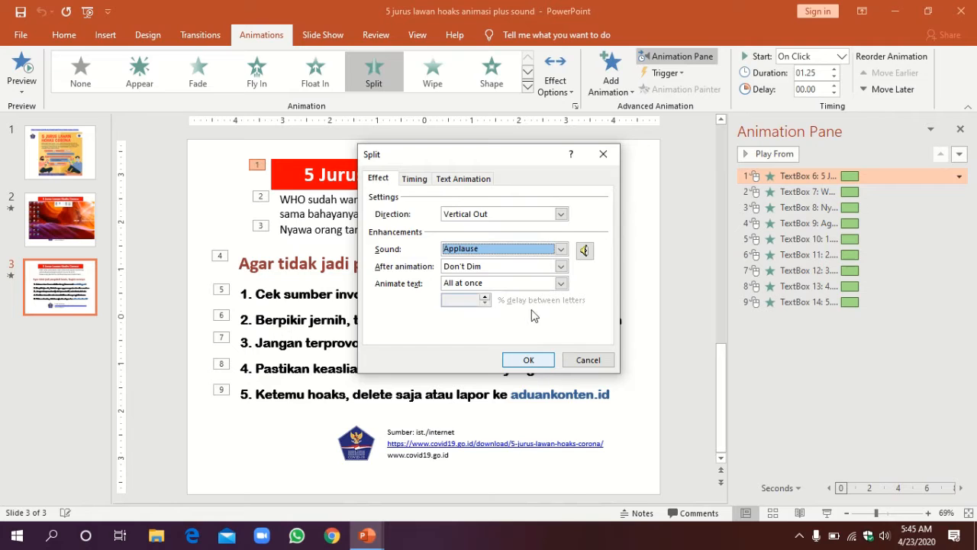
left_click(528, 361)
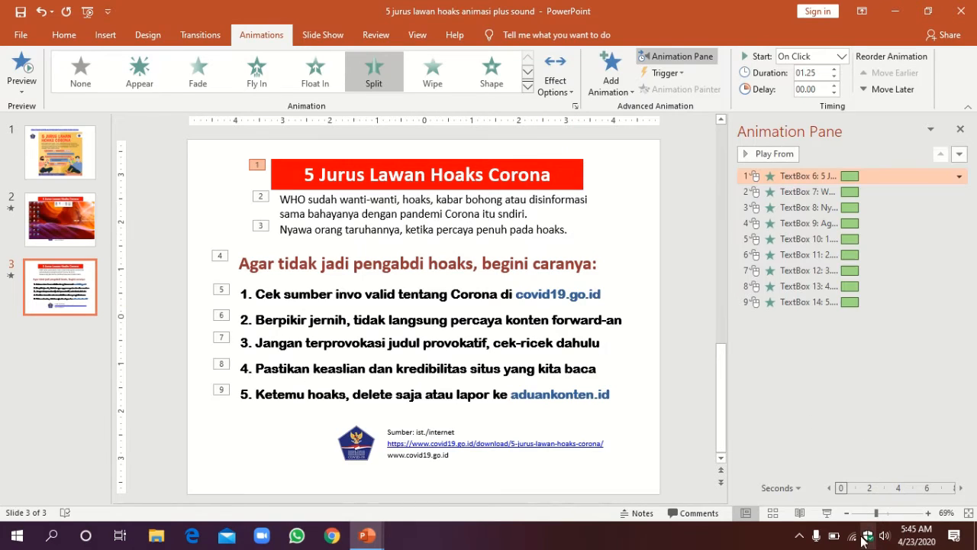
- Set the computer's speaker volume to 50
left_click(884, 535)
left_click(851, 501)
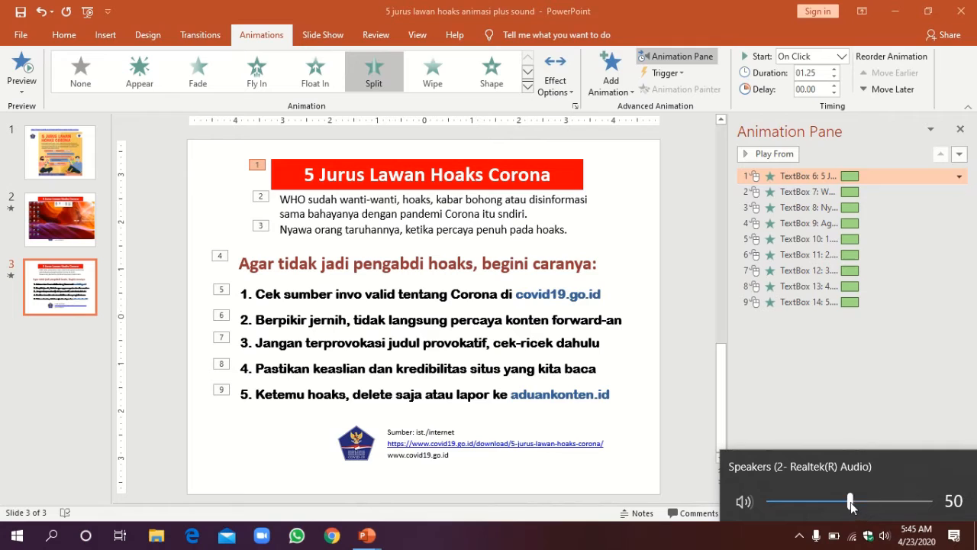
left_click(262, 205)
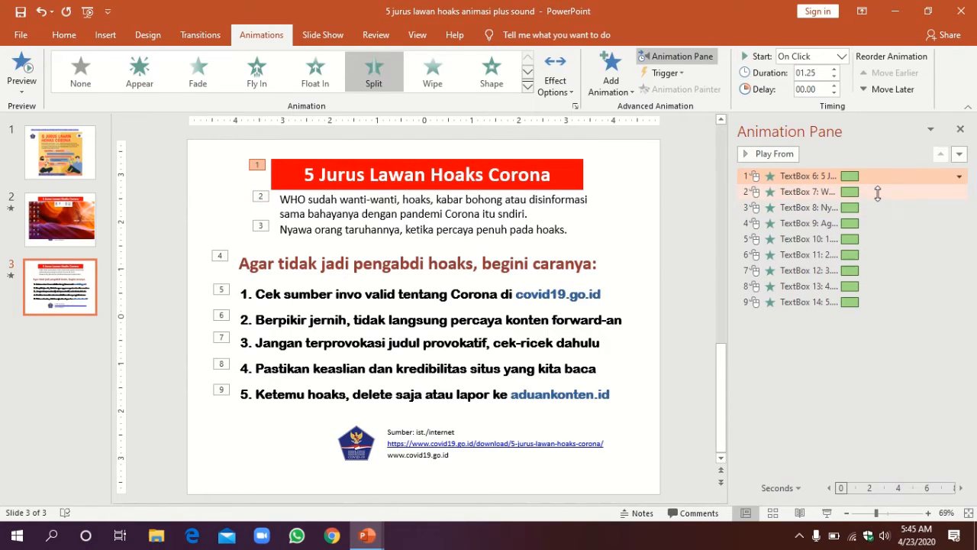
- Add the Breeze sound to the Wipe animation of the "WHO sudah wanti-wanti" paragraph
left_click(927, 191)
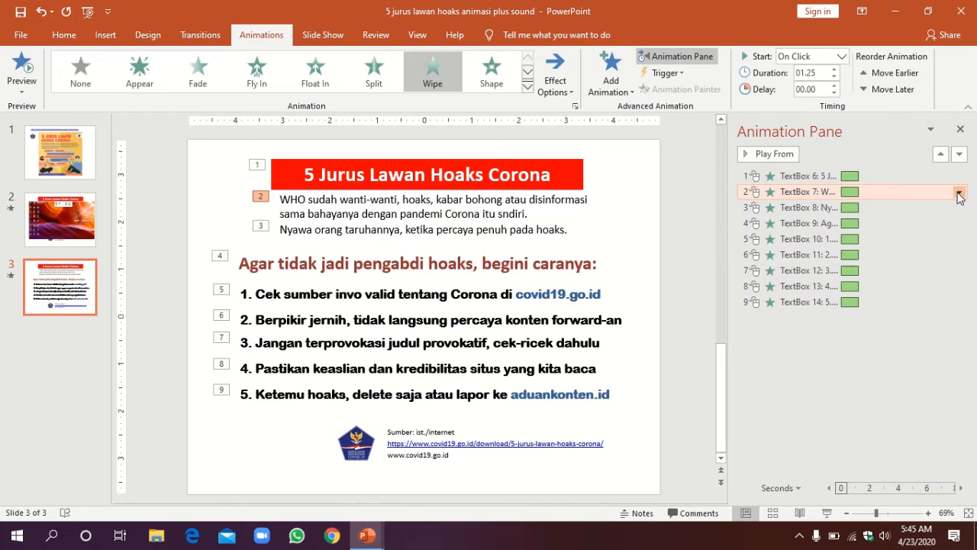
left_click(960, 194)
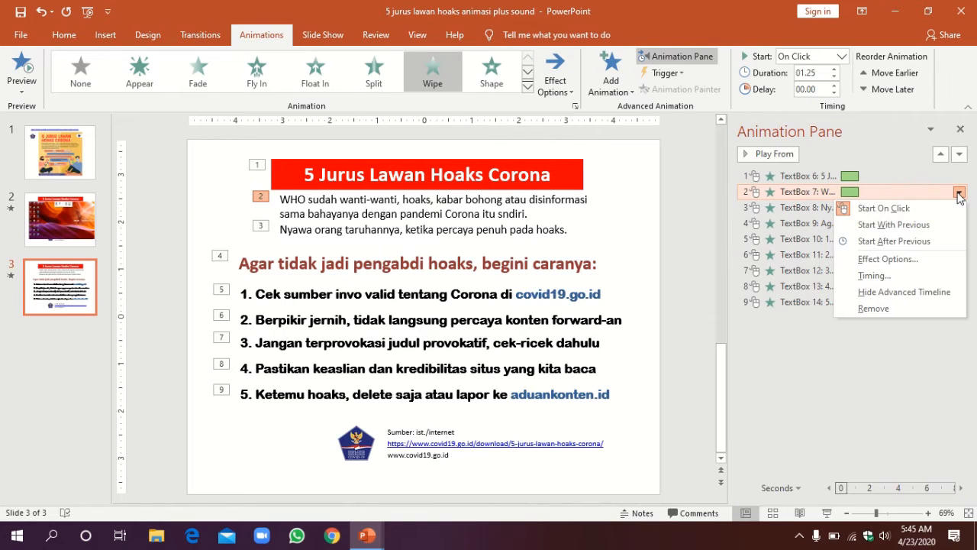
left_click(890, 259)
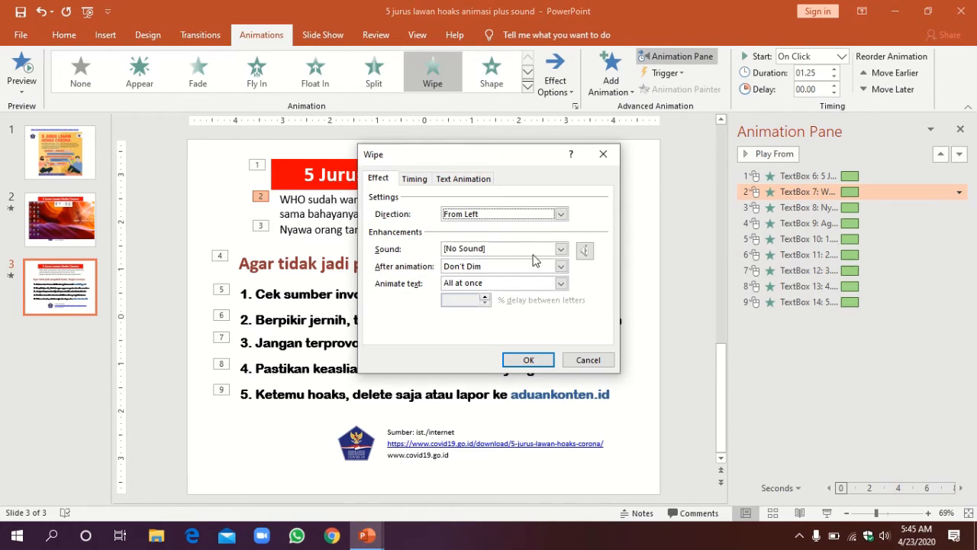
left_click(561, 249)
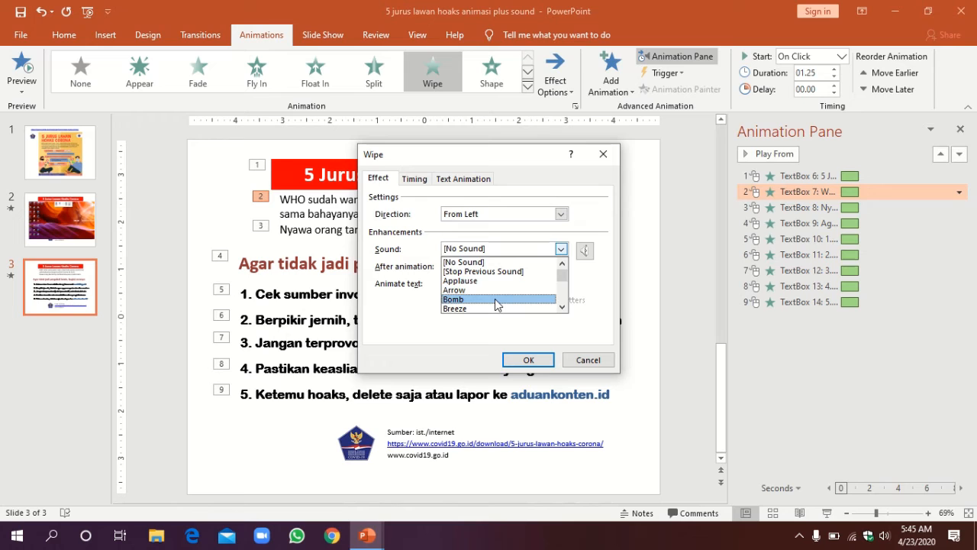
left_click(491, 309)
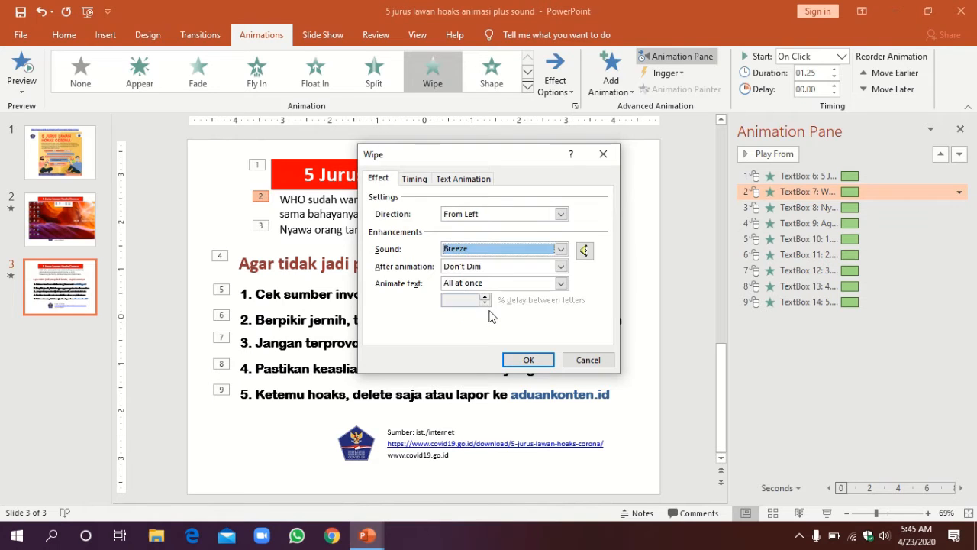
left_click(530, 361)
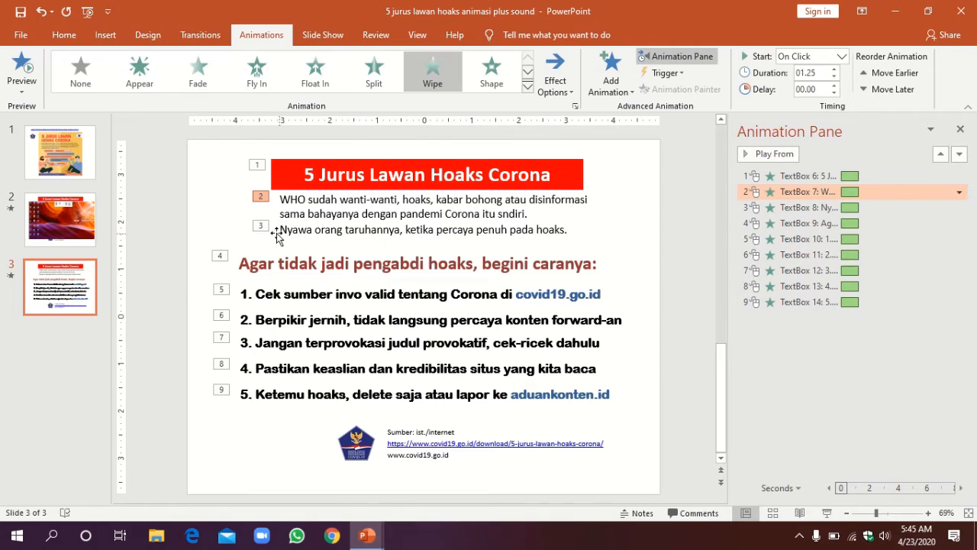
- Add the Laser sound to the Wipe animation of the "Nyawa orang taruhannya" line
left_click(262, 227)
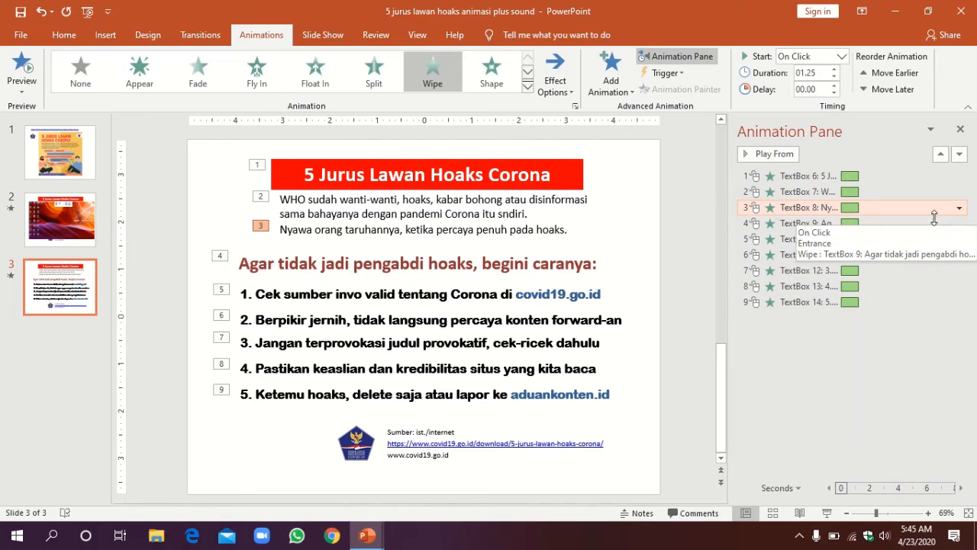
left_click(959, 208)
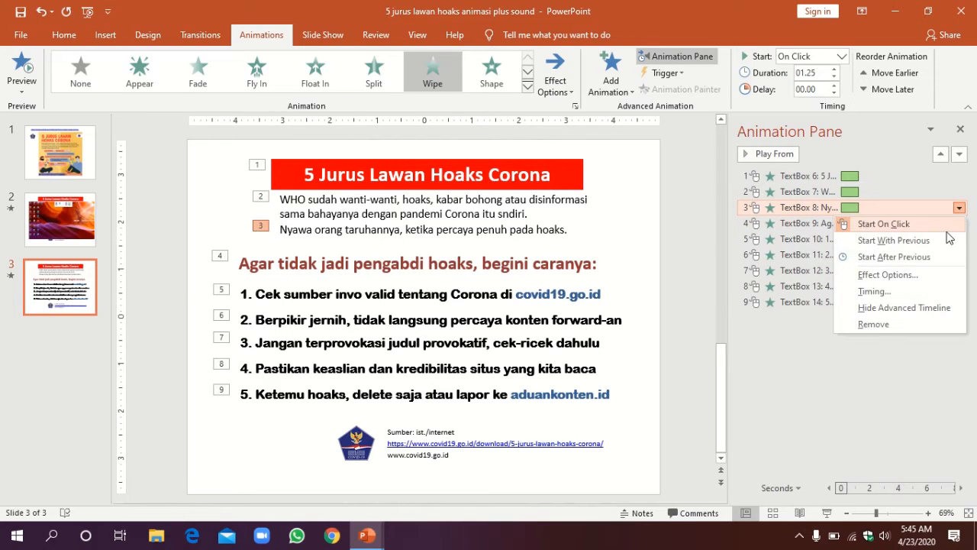
left_click(886, 274)
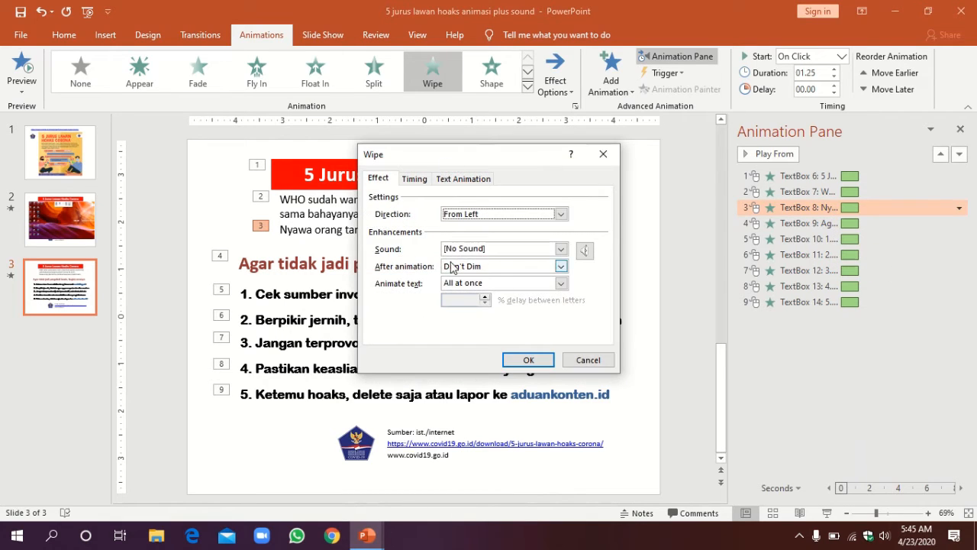
left_click(562, 249)
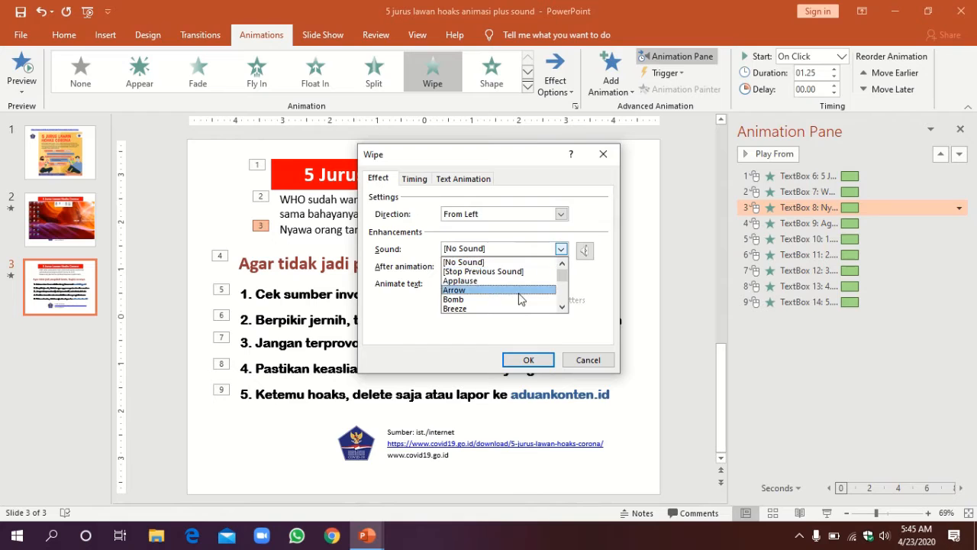
scroll(519, 291, "down", 3)
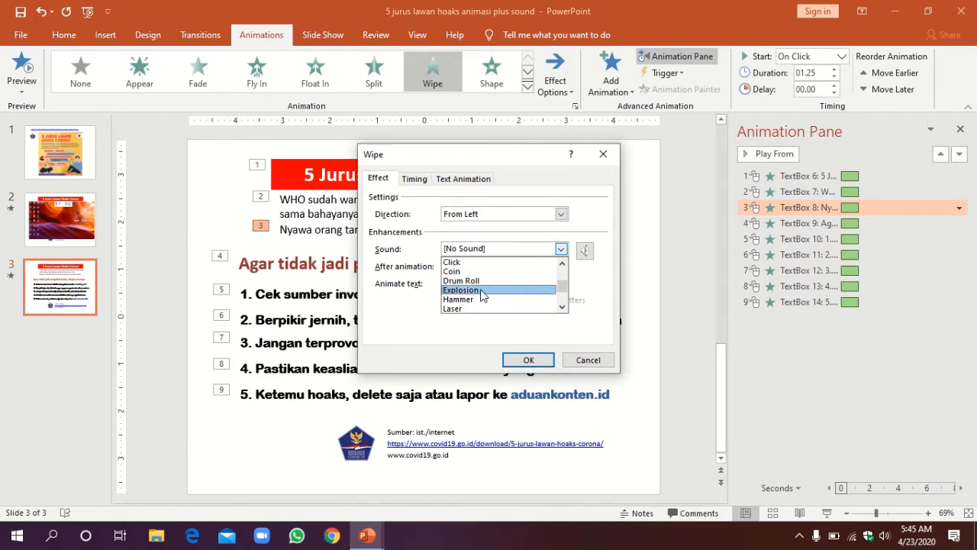
left_click(474, 309)
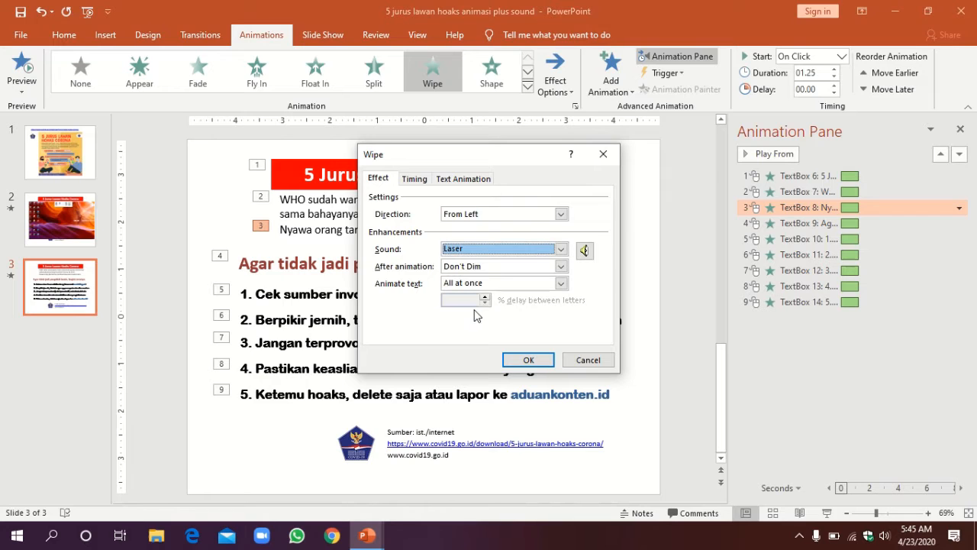
left_click(530, 362)
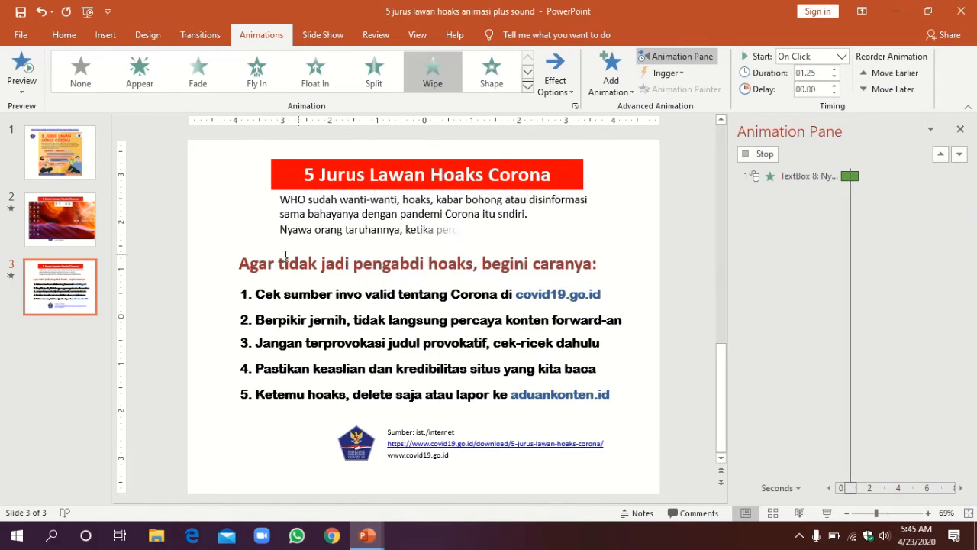
- Add the Coin sound to the Wipe animation of the heading "Agar tidak jadi pengabdi hoaks, begini caranya"
left_click(220, 260)
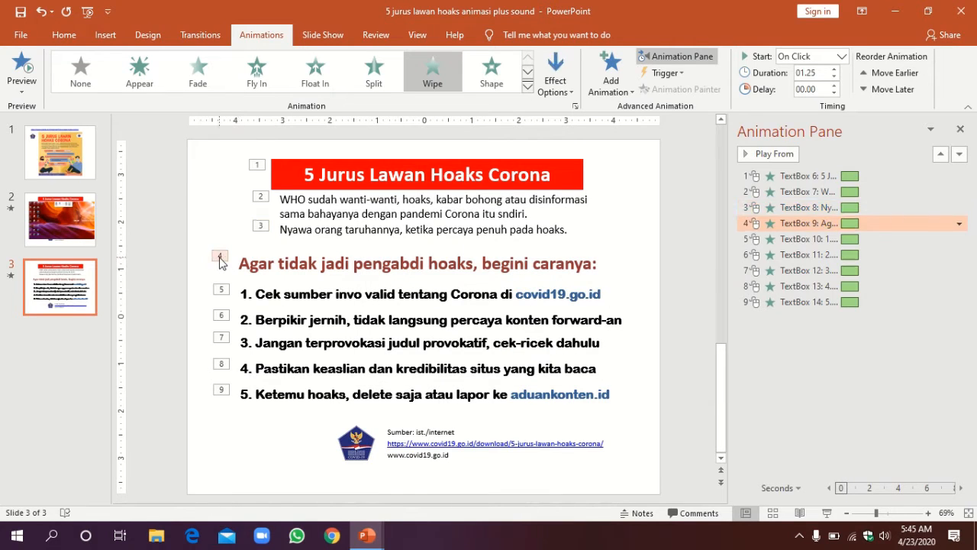
left_click(960, 226)
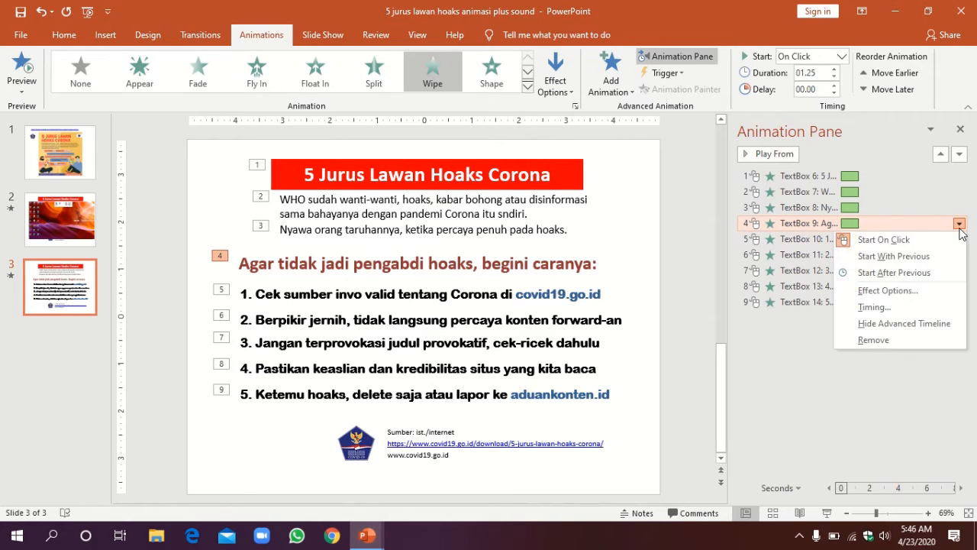
left_click(913, 289)
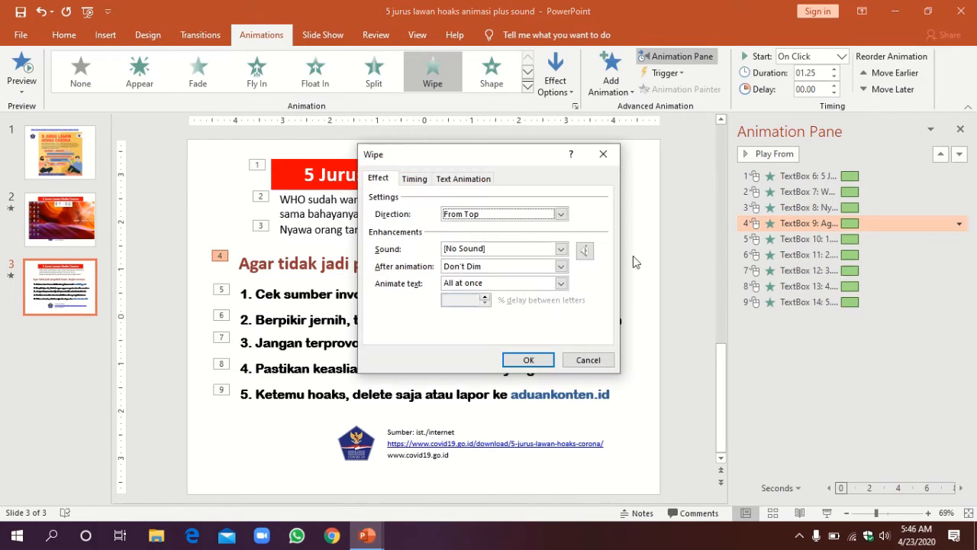
left_click(561, 249)
scroll(516, 291, "down", 3)
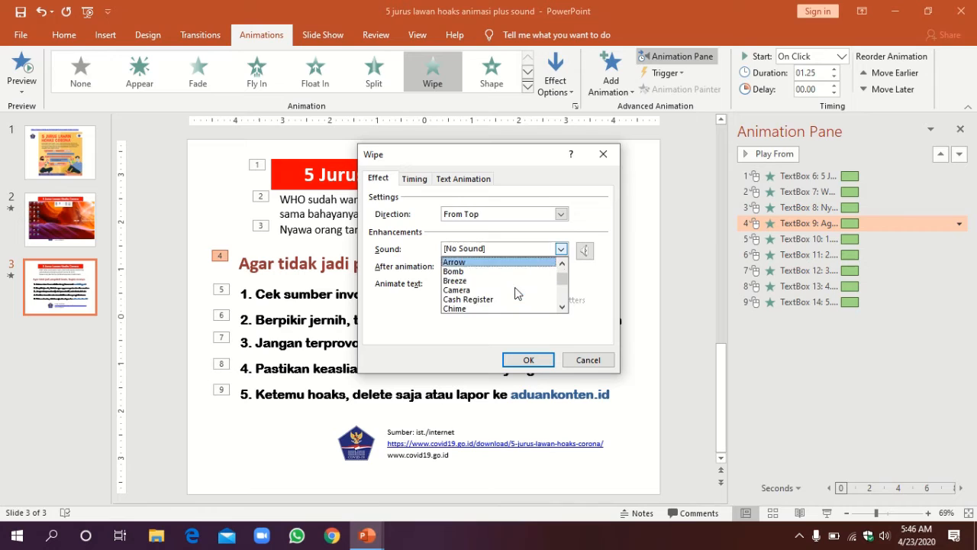
scroll(514, 297, "up", 2)
scroll(506, 289, "down", 2)
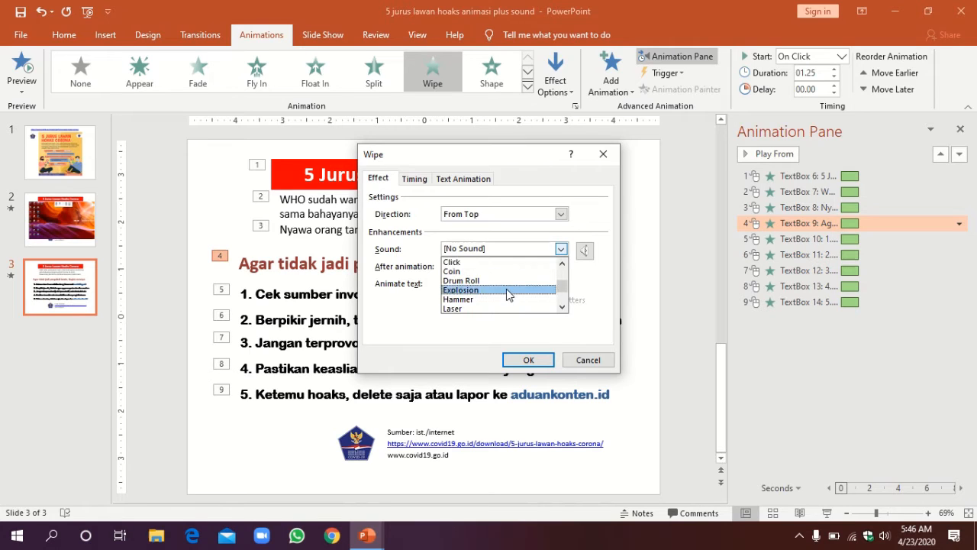
left_click(495, 271)
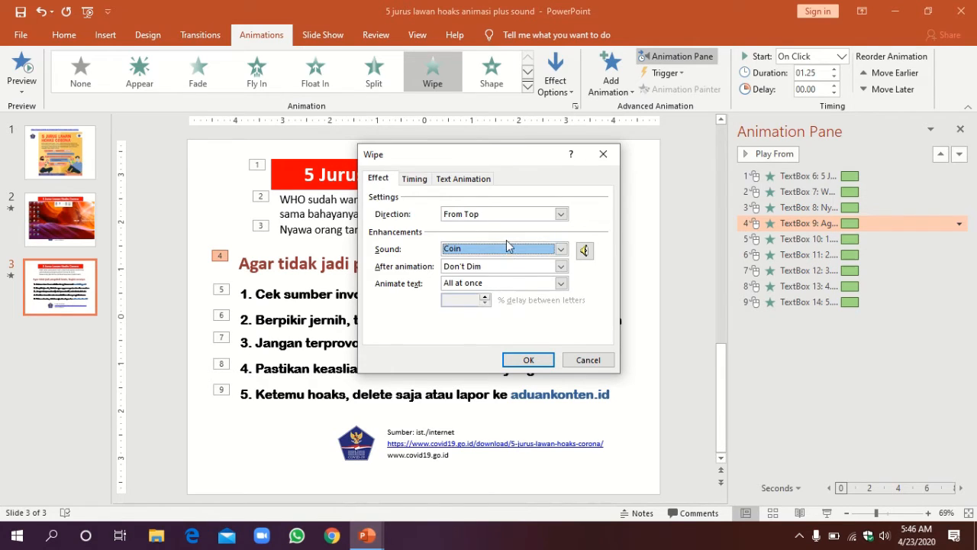
left_click(506, 246)
left_click(493, 272)
left_click(528, 360)
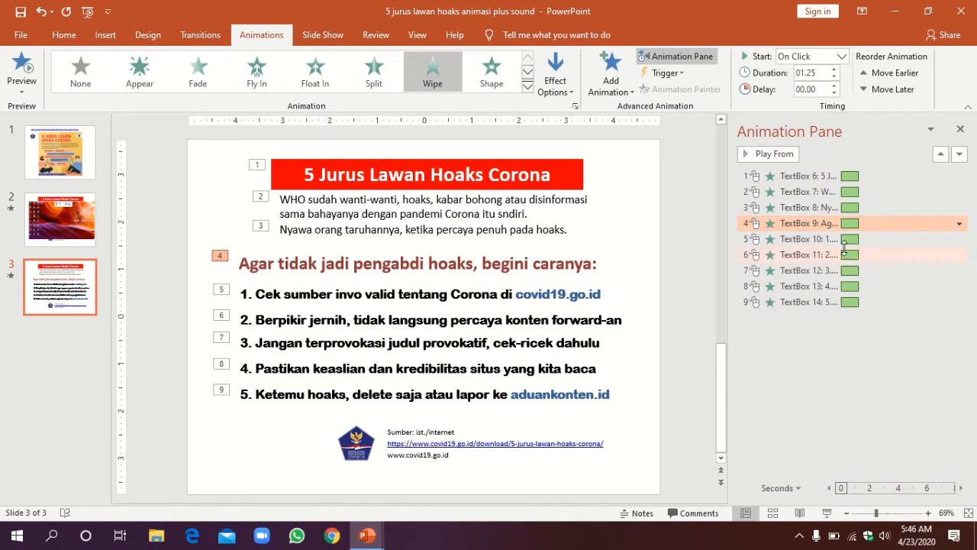
- Add the Breeze sound to the Wipe animation of list item 1, "Cek sumber invo valid tentang Corona"
left_click(824, 241)
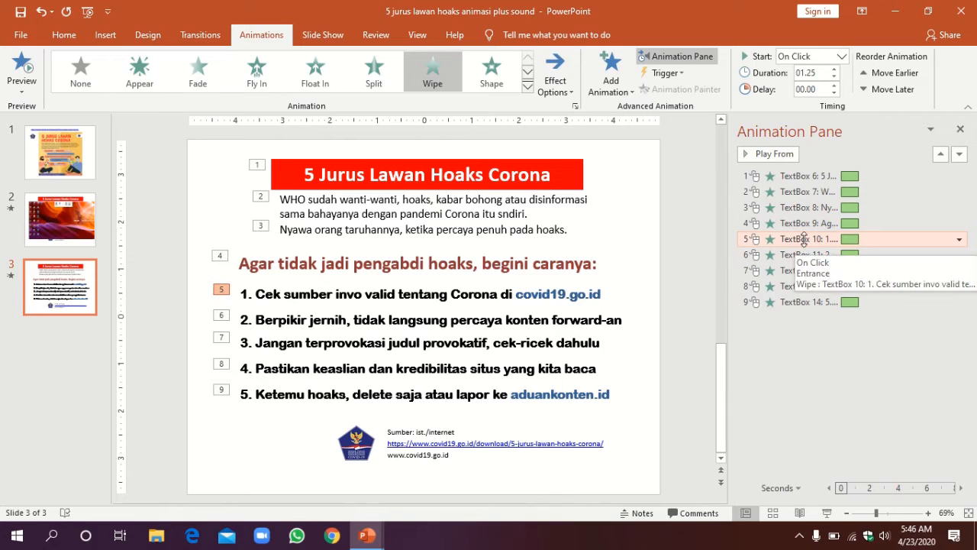
left_click(960, 239)
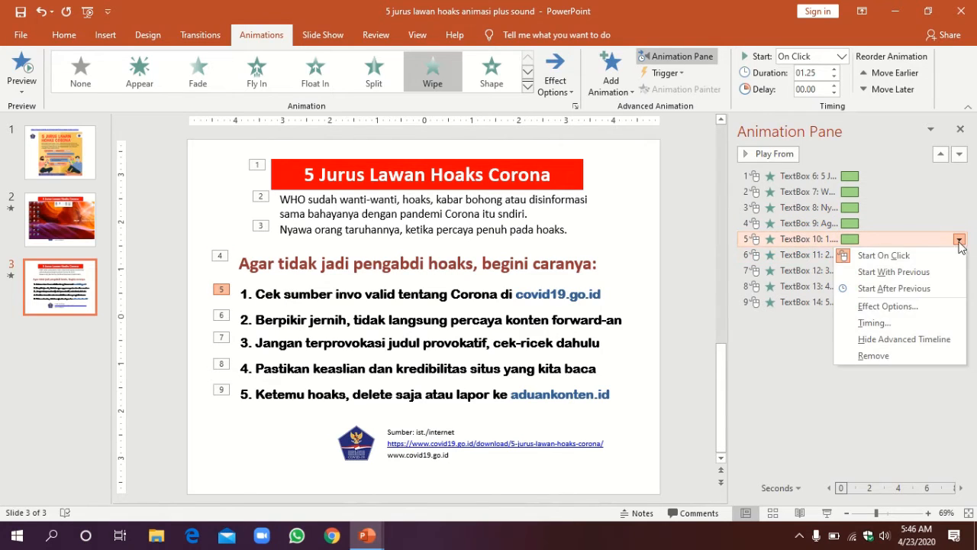
left_click(885, 306)
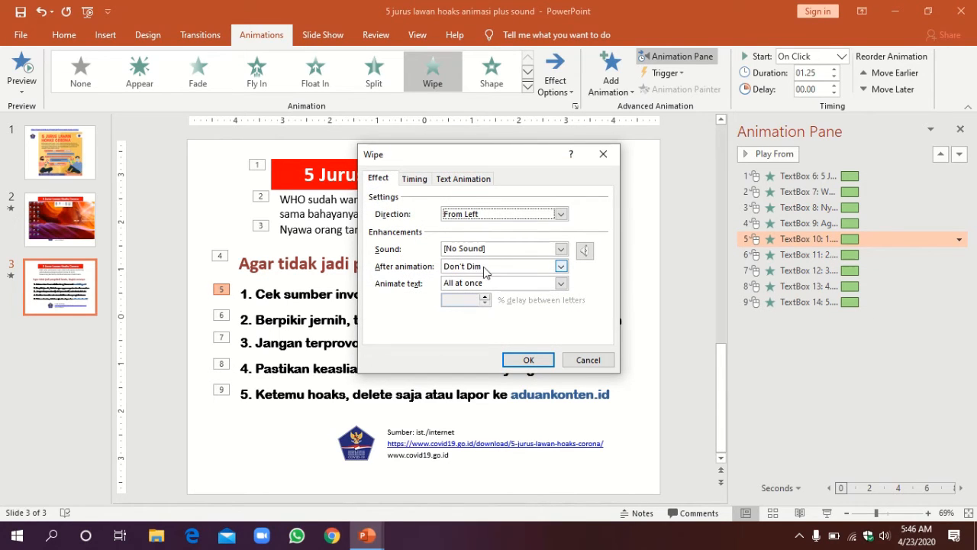
left_click(561, 248)
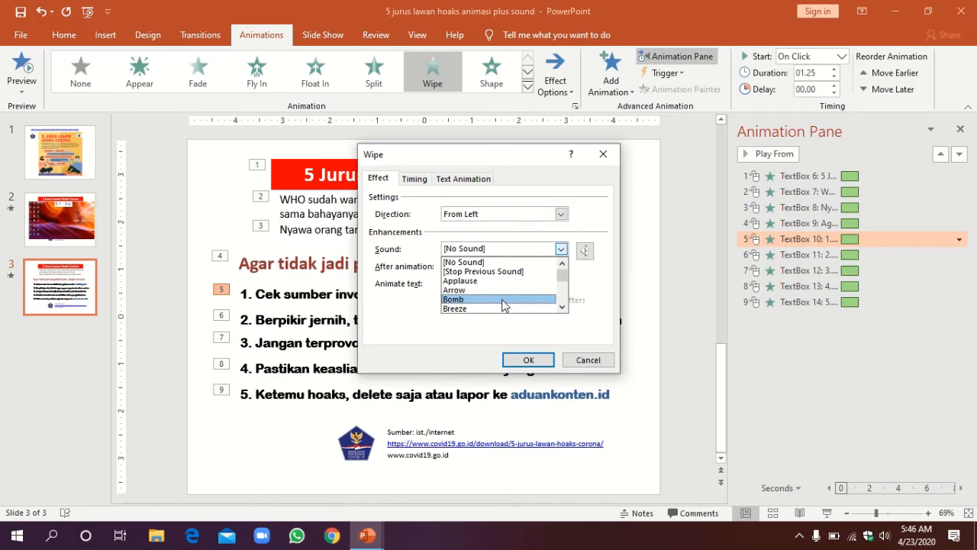
left_click(494, 309)
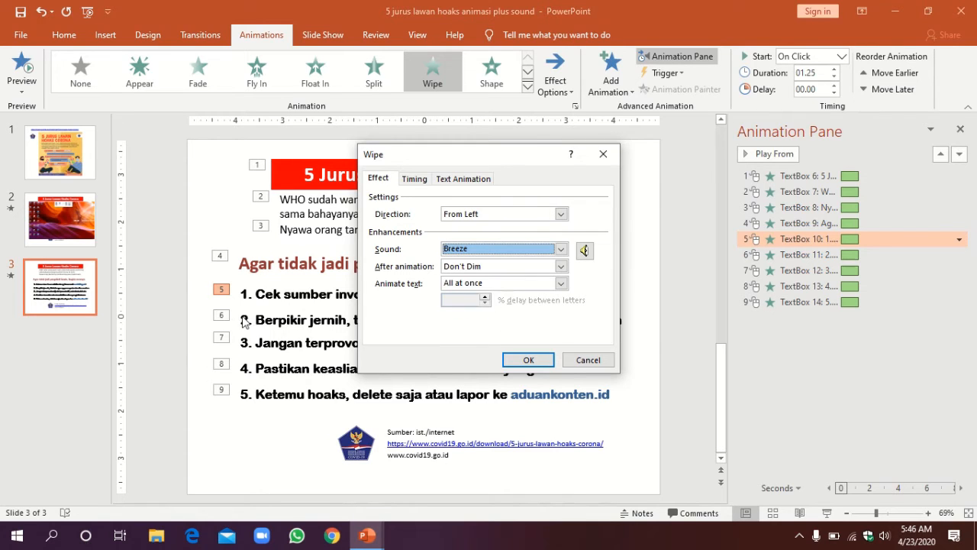
left_click(523, 359)
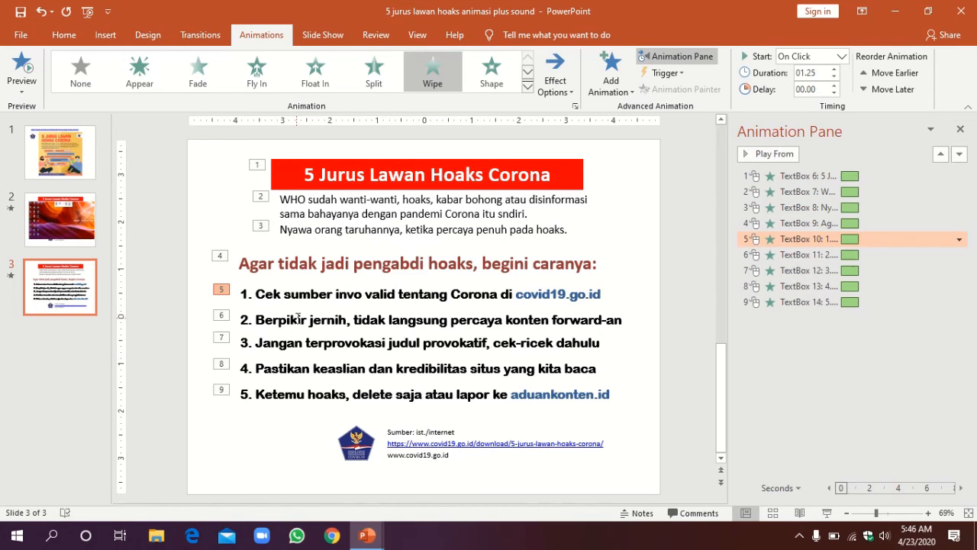
- Add the Breeze sound to the Wipe animation of list item 2, "Berpikir jernih"
left_click(827, 255)
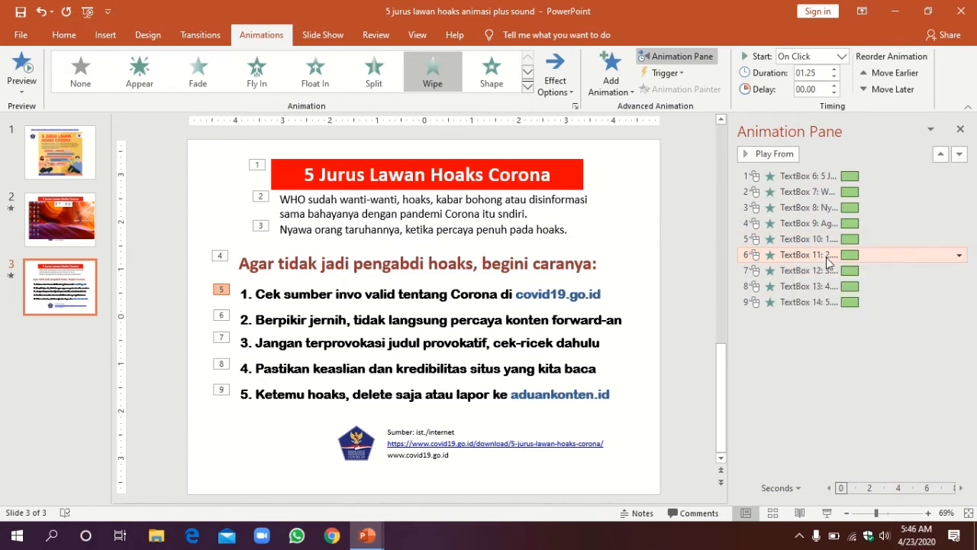
left_click(960, 256)
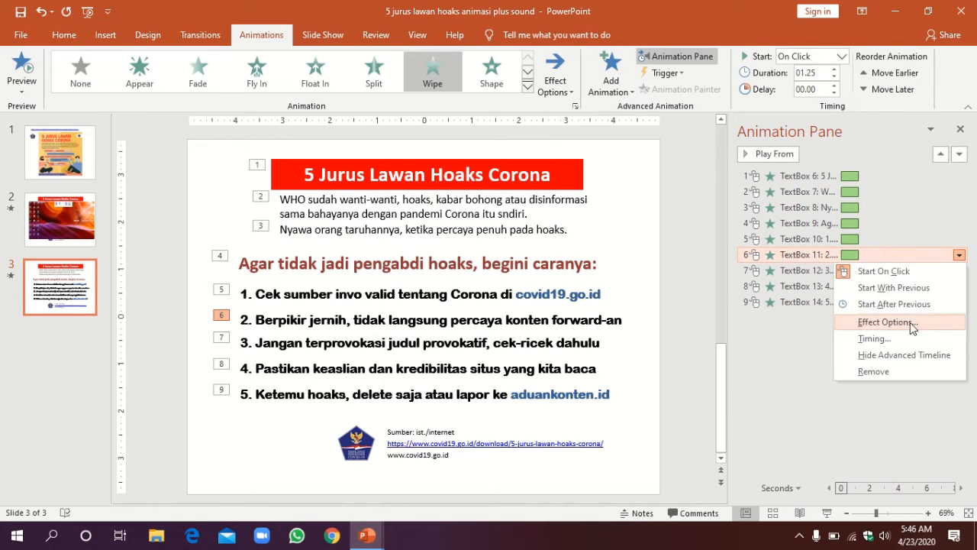
left_click(909, 319)
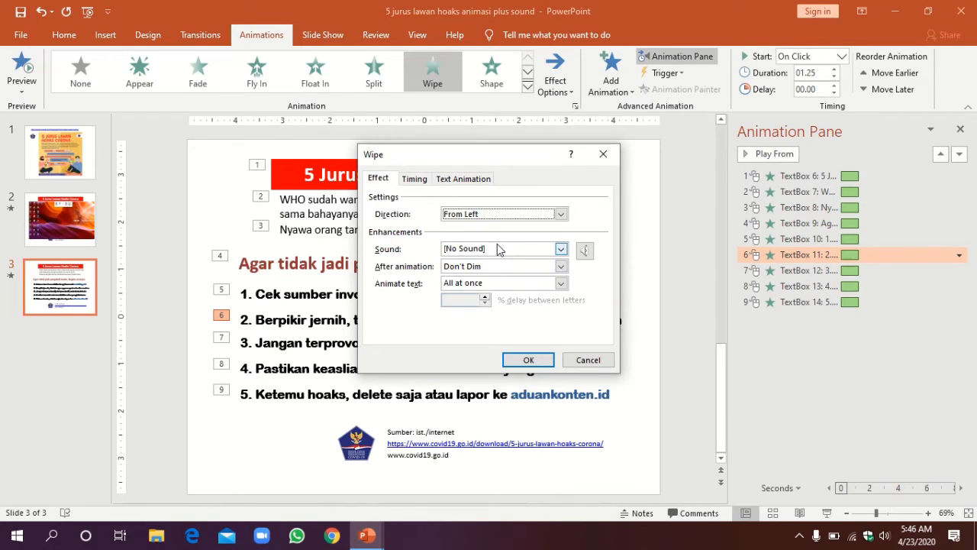
left_click(497, 246)
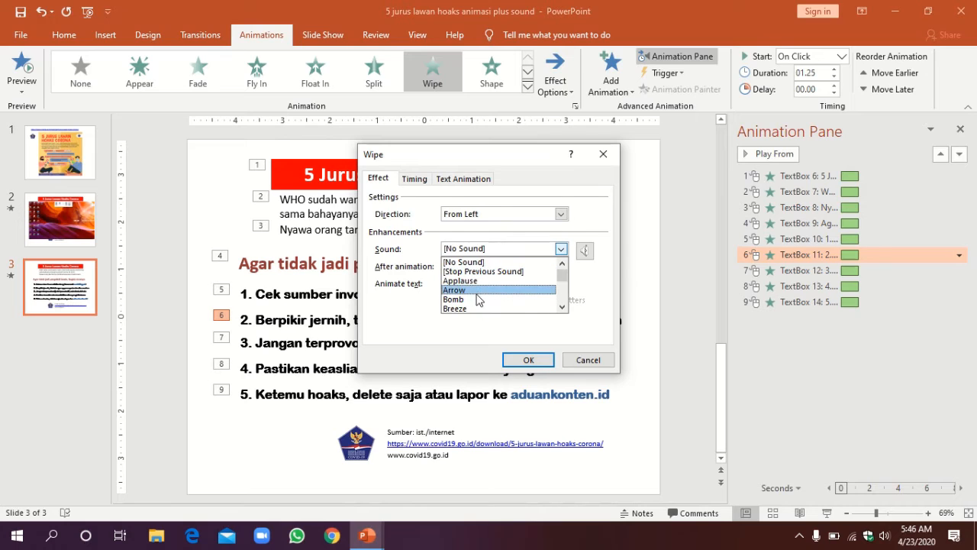
left_click(474, 309)
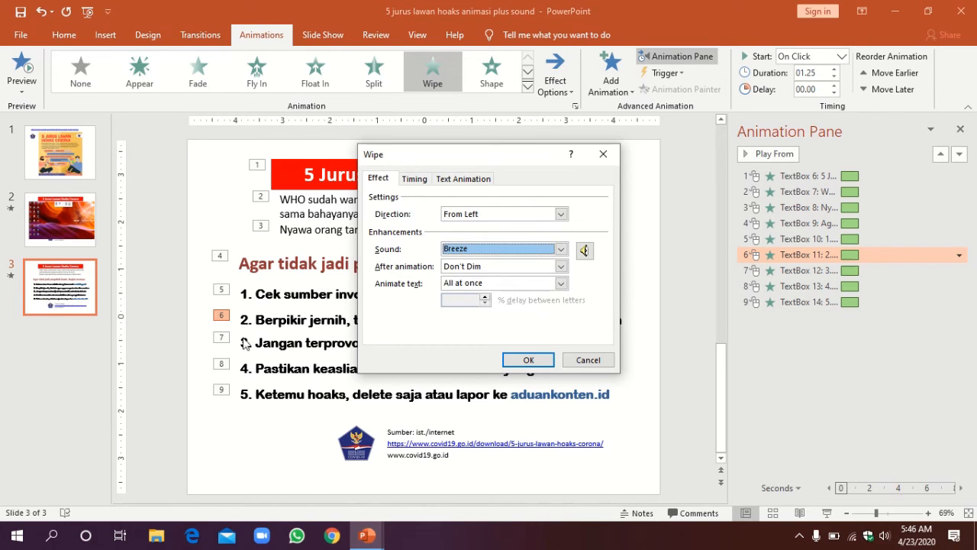
left_click(542, 360)
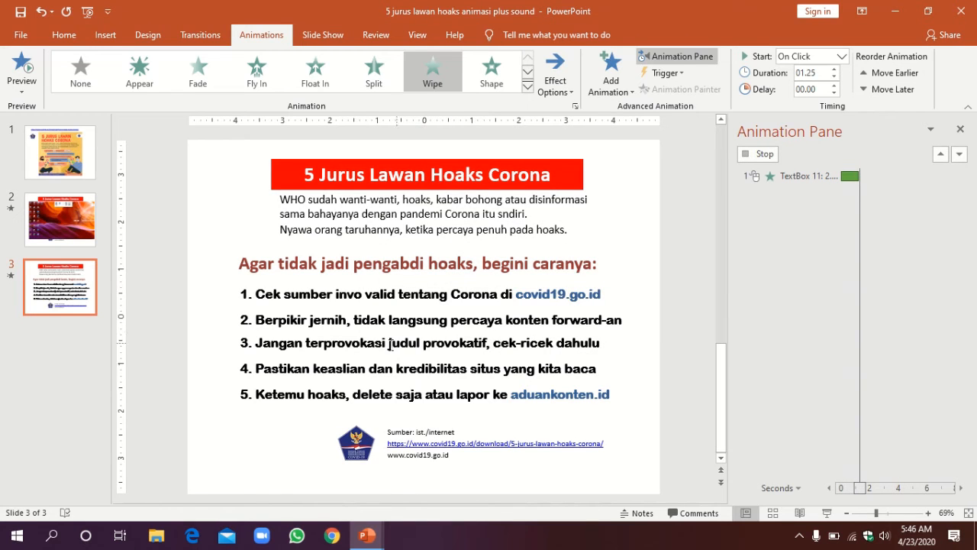
- Add the Breeze sound to the Wipe animation of list item 3, "Jangan terprovokasi judul provokatif"
left_click(262, 342)
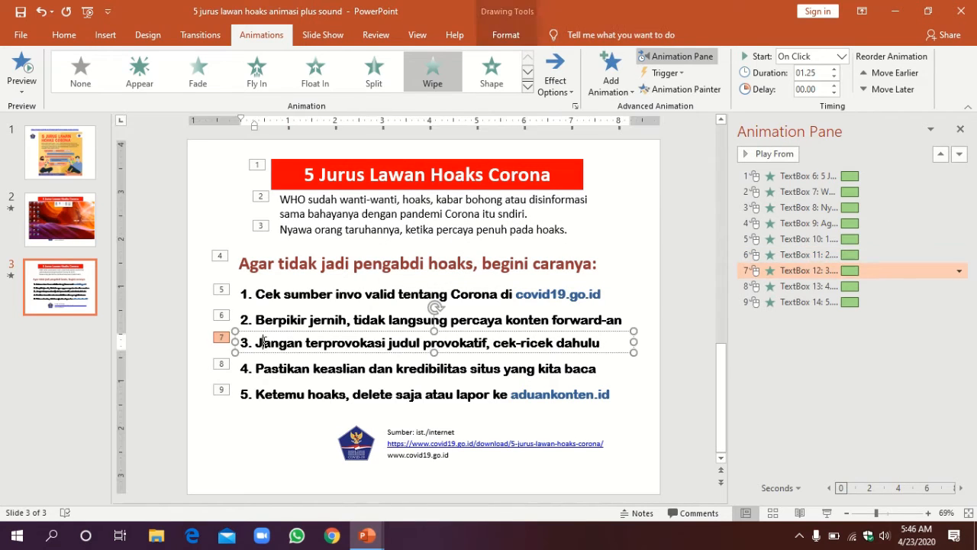
left_click(959, 271)
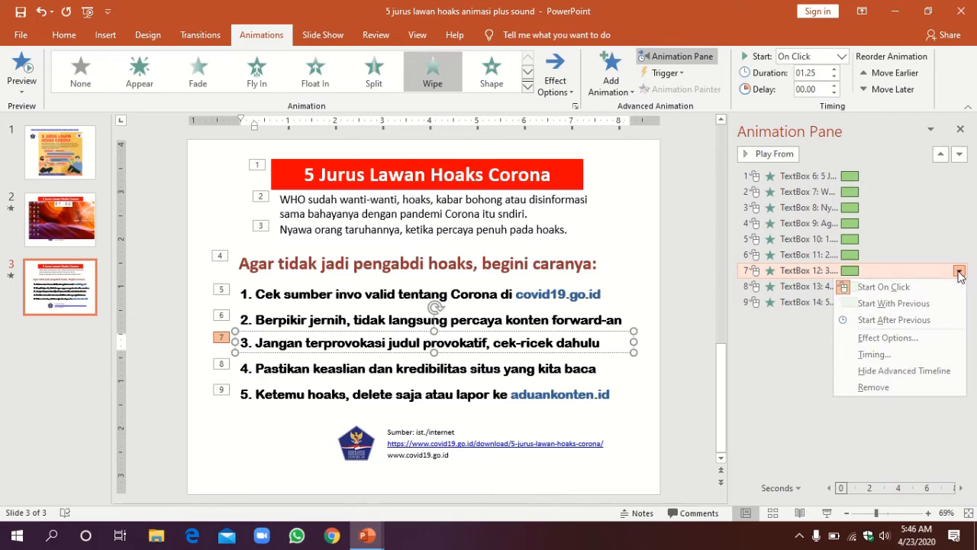
left_click(918, 343)
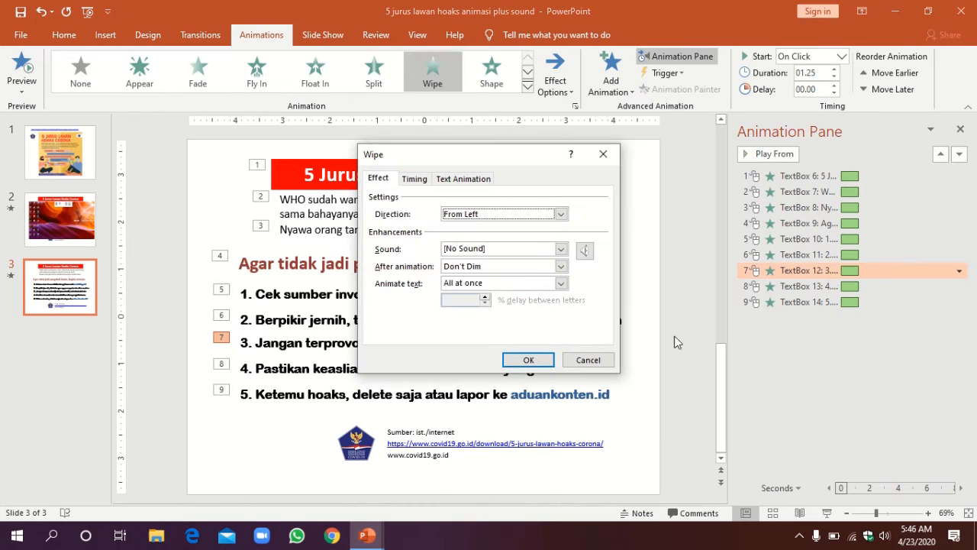
left_click(561, 249)
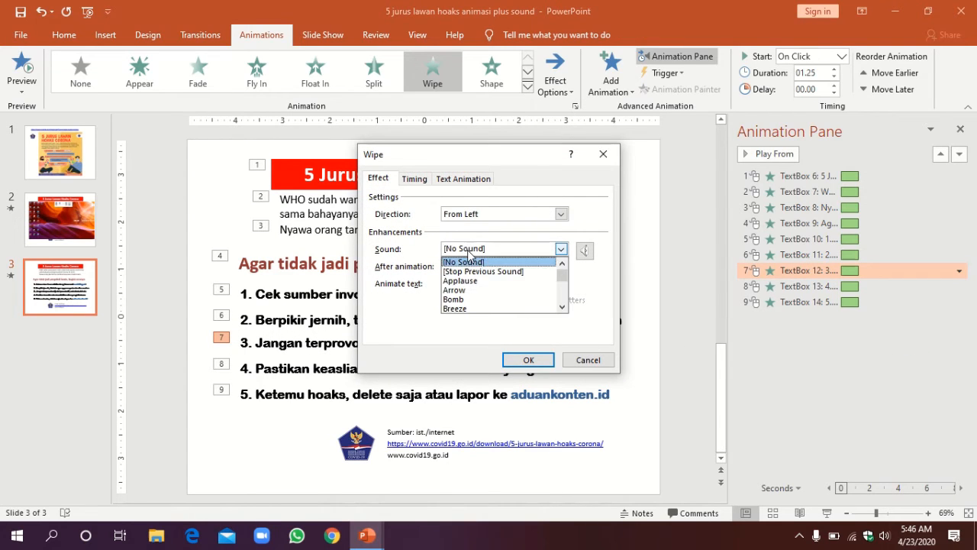
left_click(474, 308)
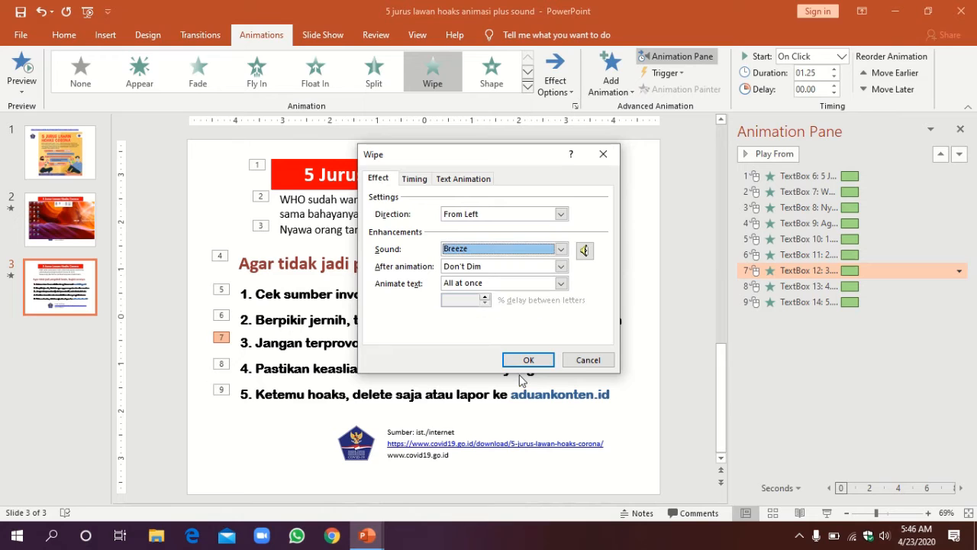
left_click(525, 360)
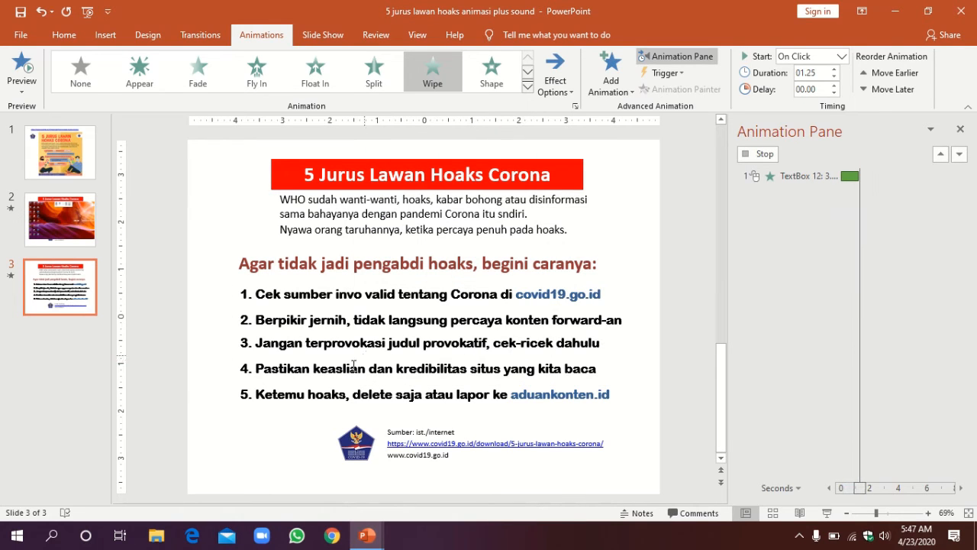
- Add the Breeze sound to the Wipe animation of list item 4, "Pastikan keaslian dan kredibilitas situs"
left_click(337, 371)
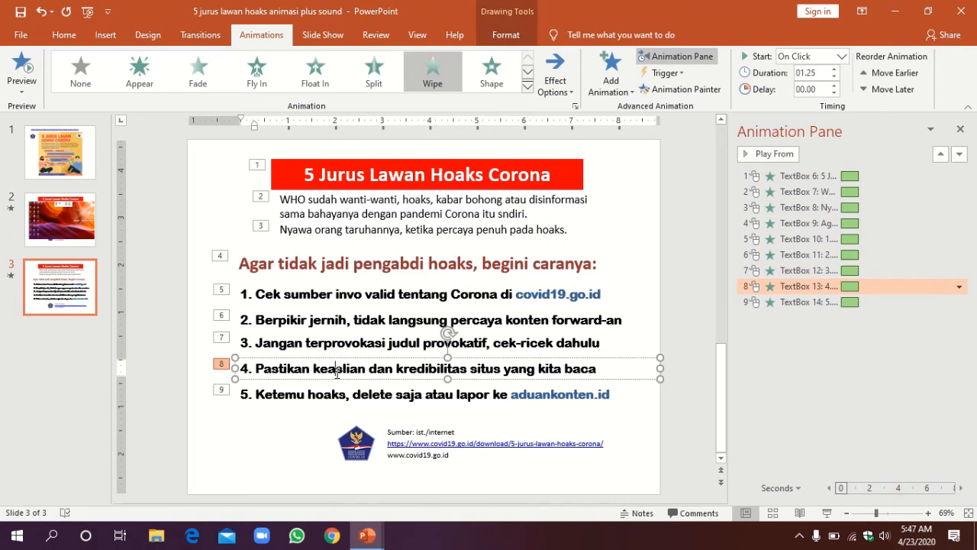
left_click(959, 288)
left_click(904, 356)
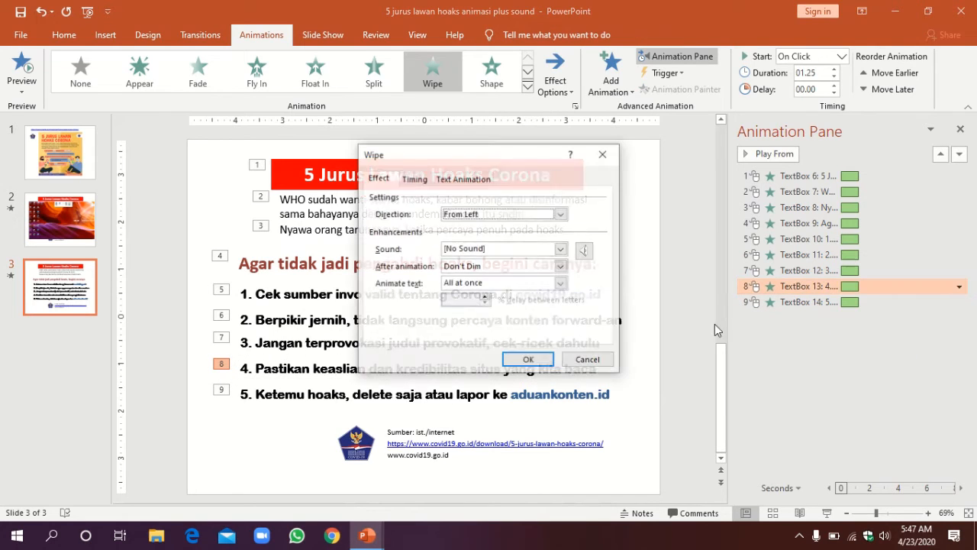
left_click(496, 249)
left_click(477, 309)
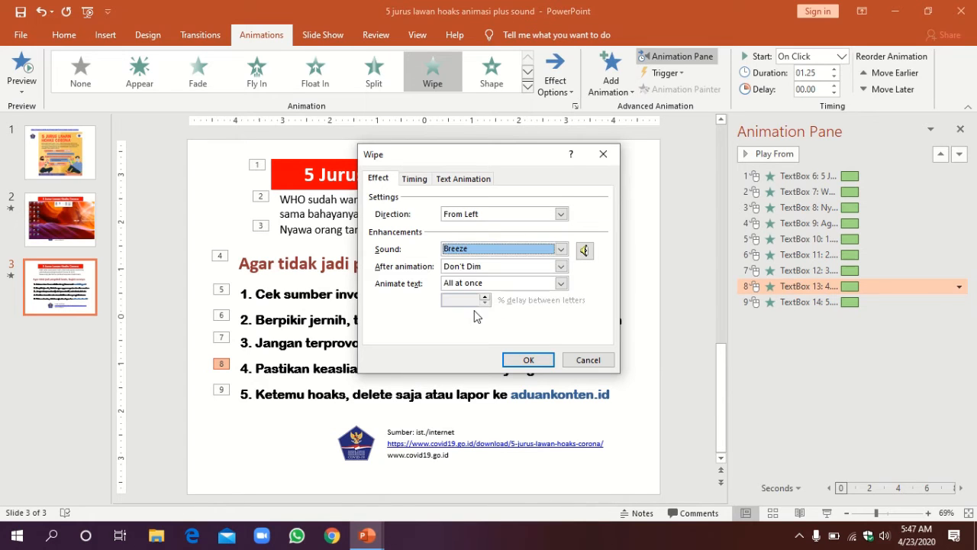
left_click(528, 360)
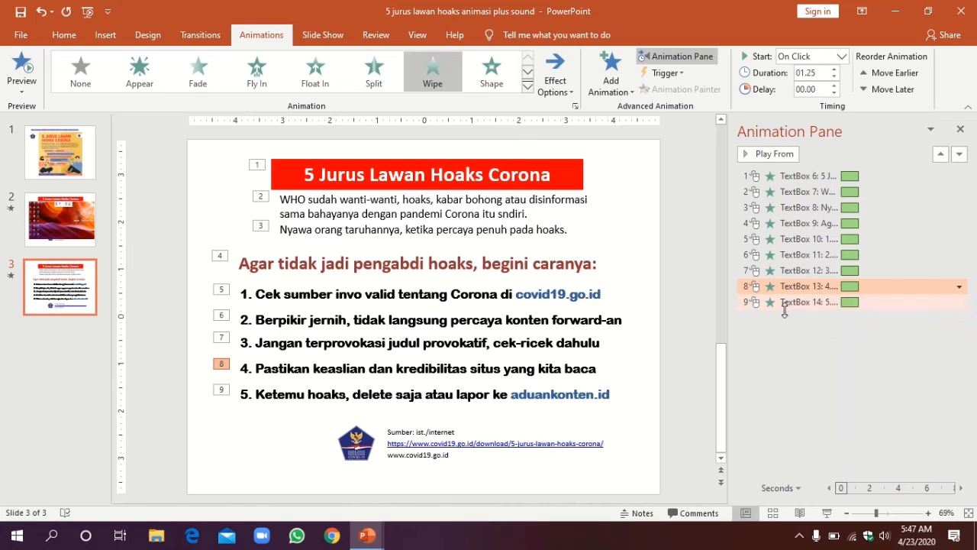
- Add the Breeze sound to the Wipe animation of list item 5, "Ketemu hoaks, delete saja"
left_click(785, 304)
left_click(959, 303)
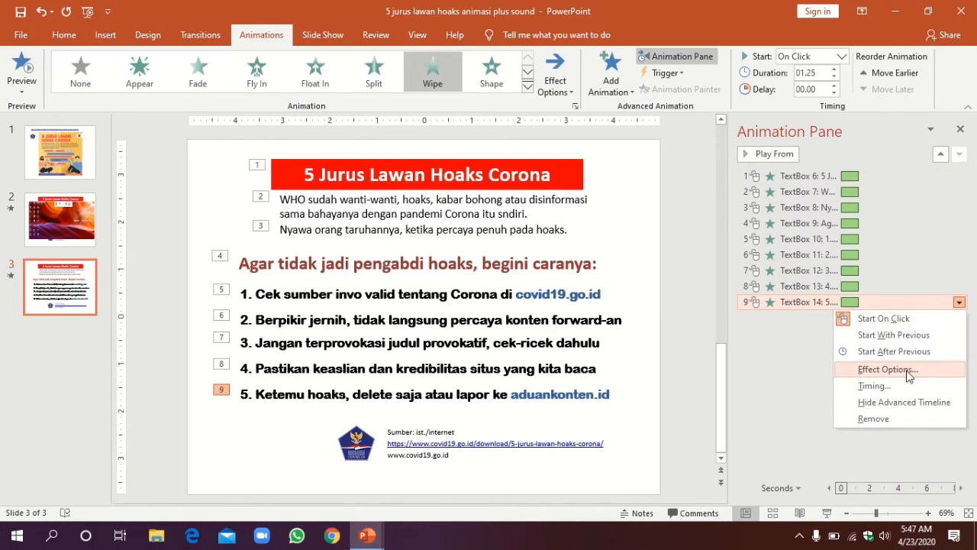
left_click(878, 368)
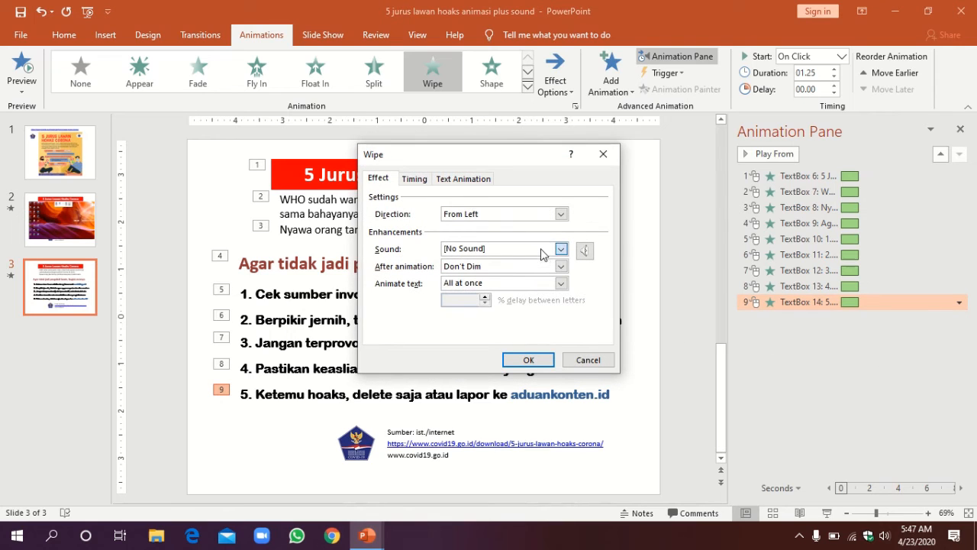
left_click(547, 251)
left_click(505, 308)
left_click(525, 360)
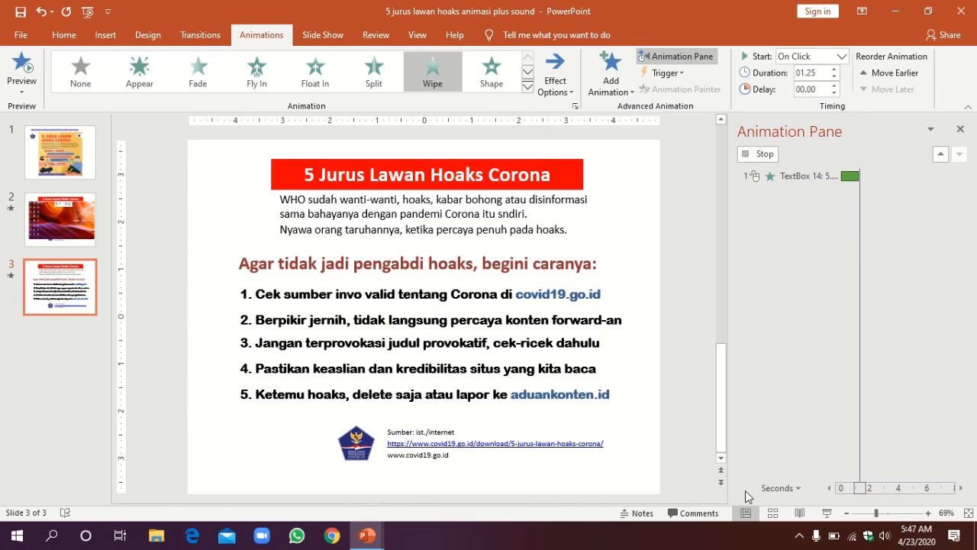
- Play slide 3 as a slide show through all its text animations to check their sounds, and exit at the end
left_click(828, 513)
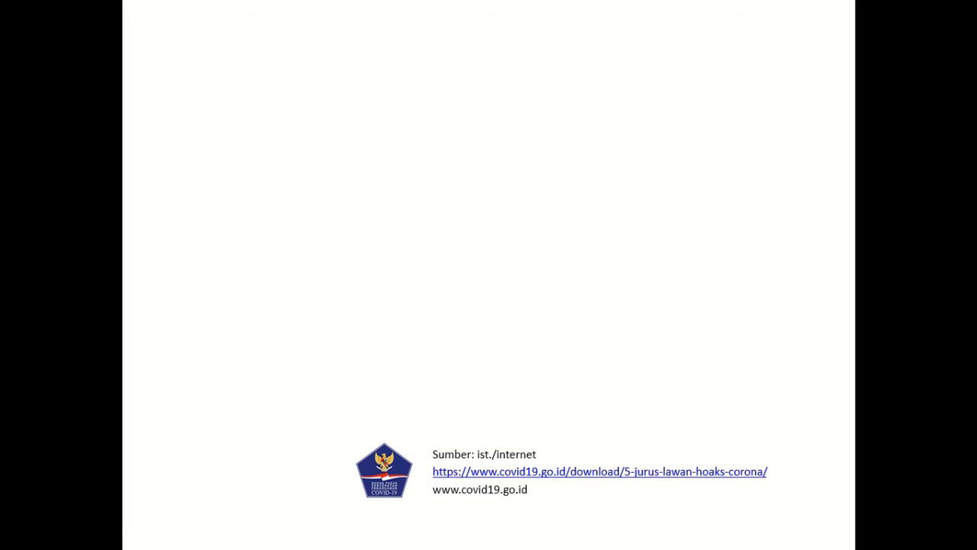
left_click(396, 102)
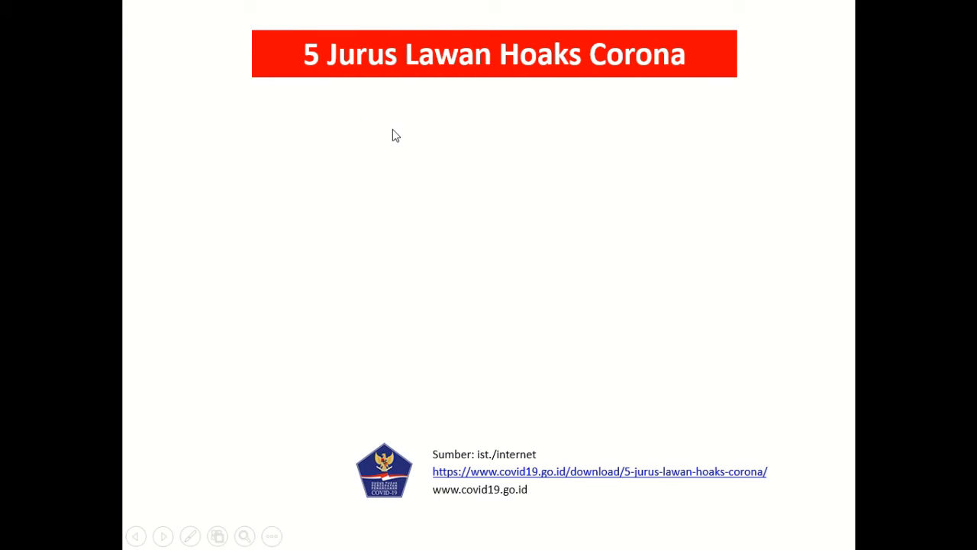
left_click(393, 129)
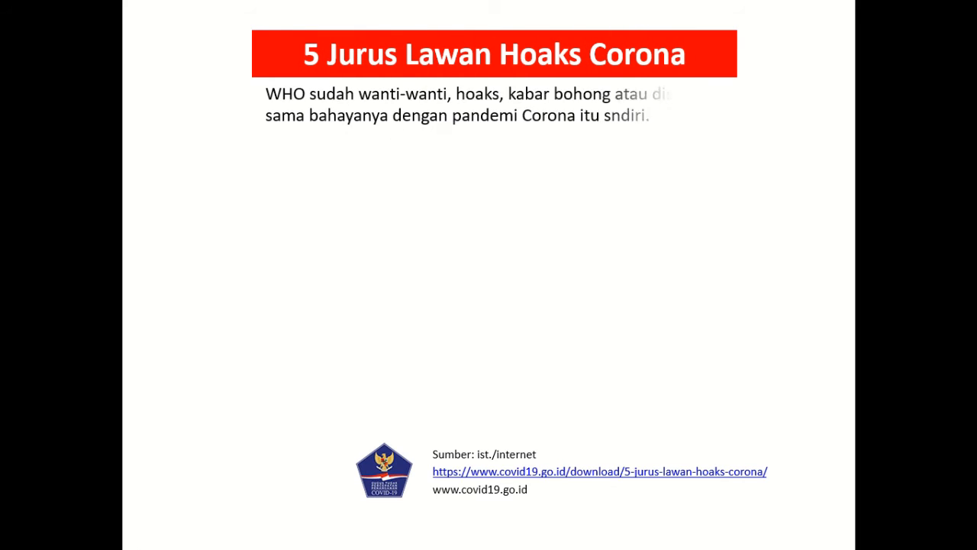
key("Right")
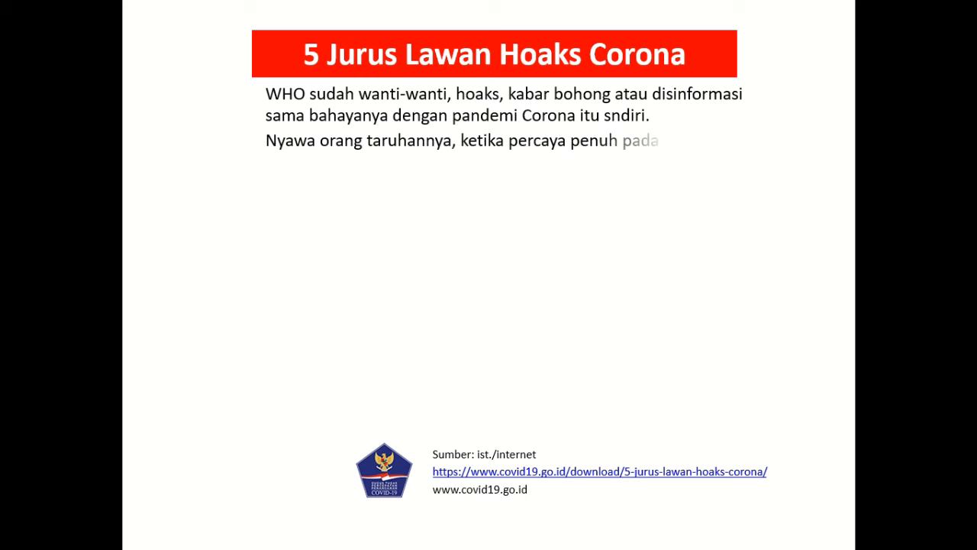
key("Right")
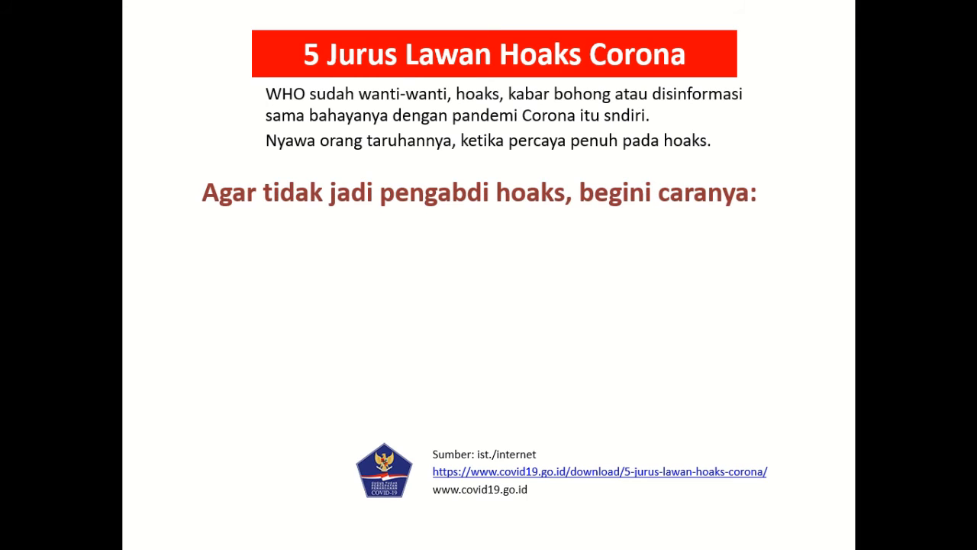
key("Right")
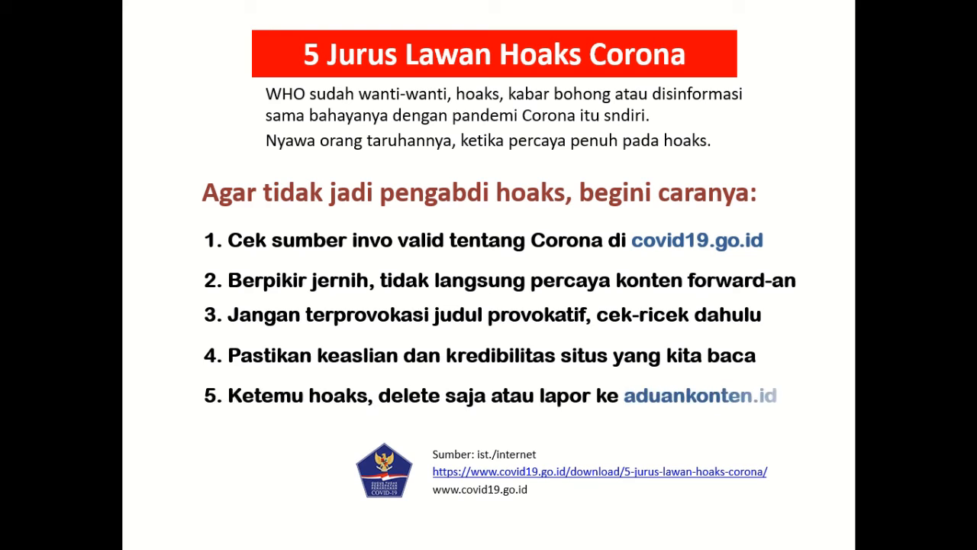
left_click(560, 143)
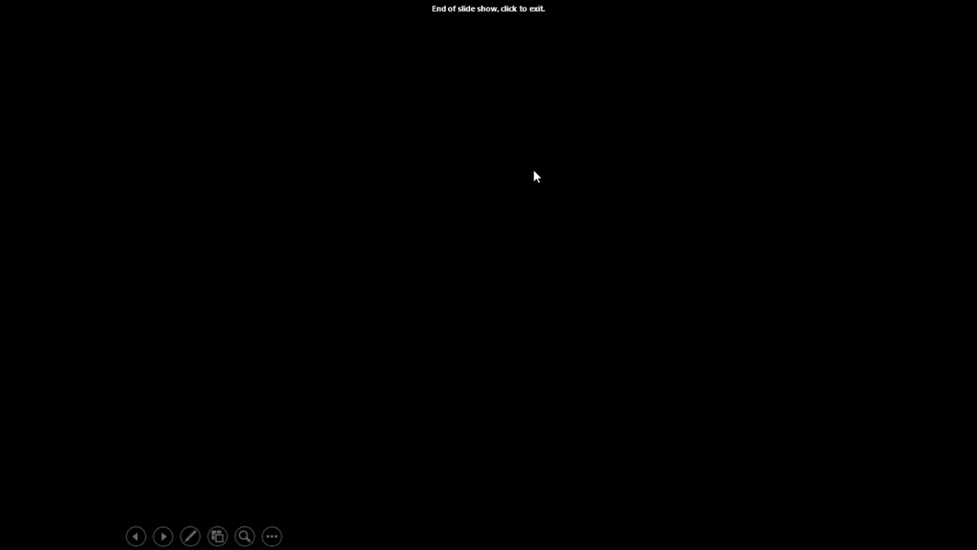
left_click(387, 375)
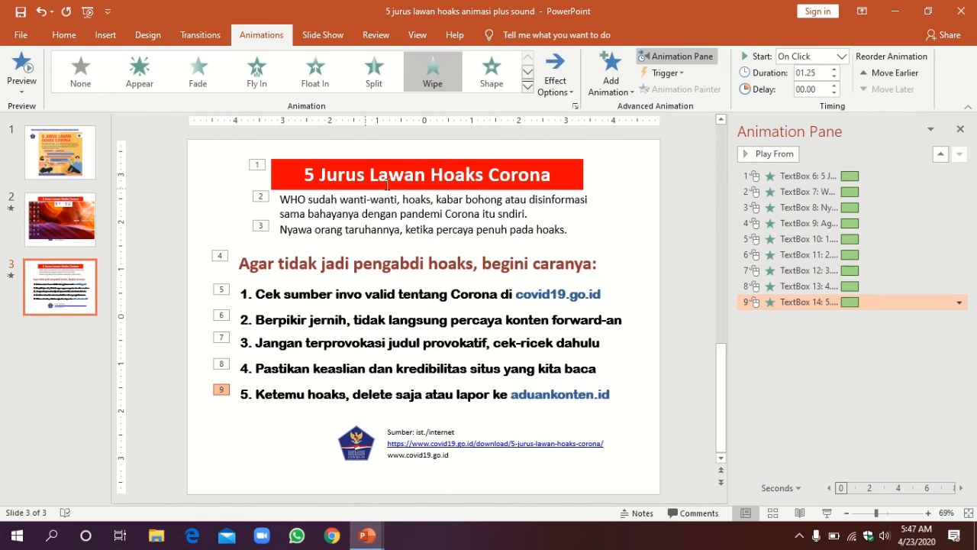
- Save the presentation under its existing name
left_click(20, 35)
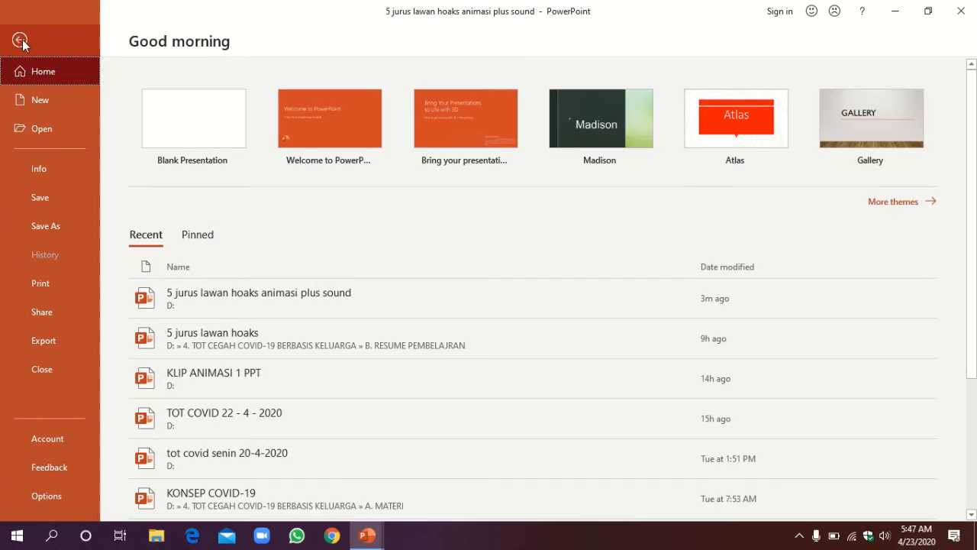
left_click(19, 38)
left_click(65, 35)
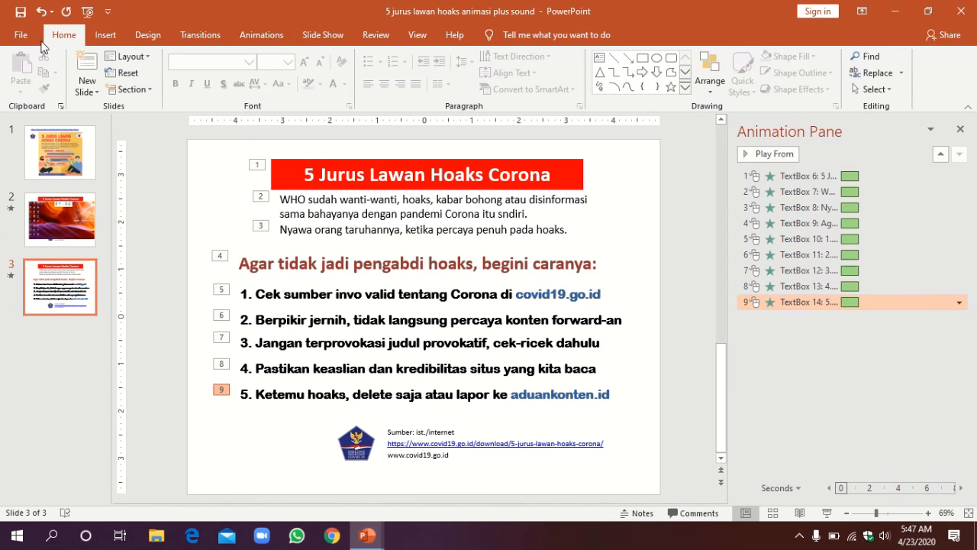
left_click(20, 12)
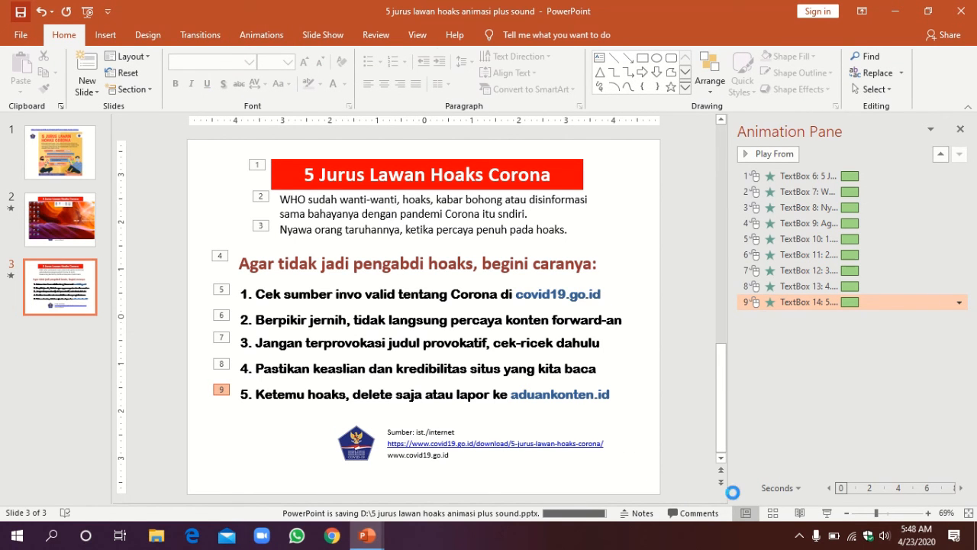